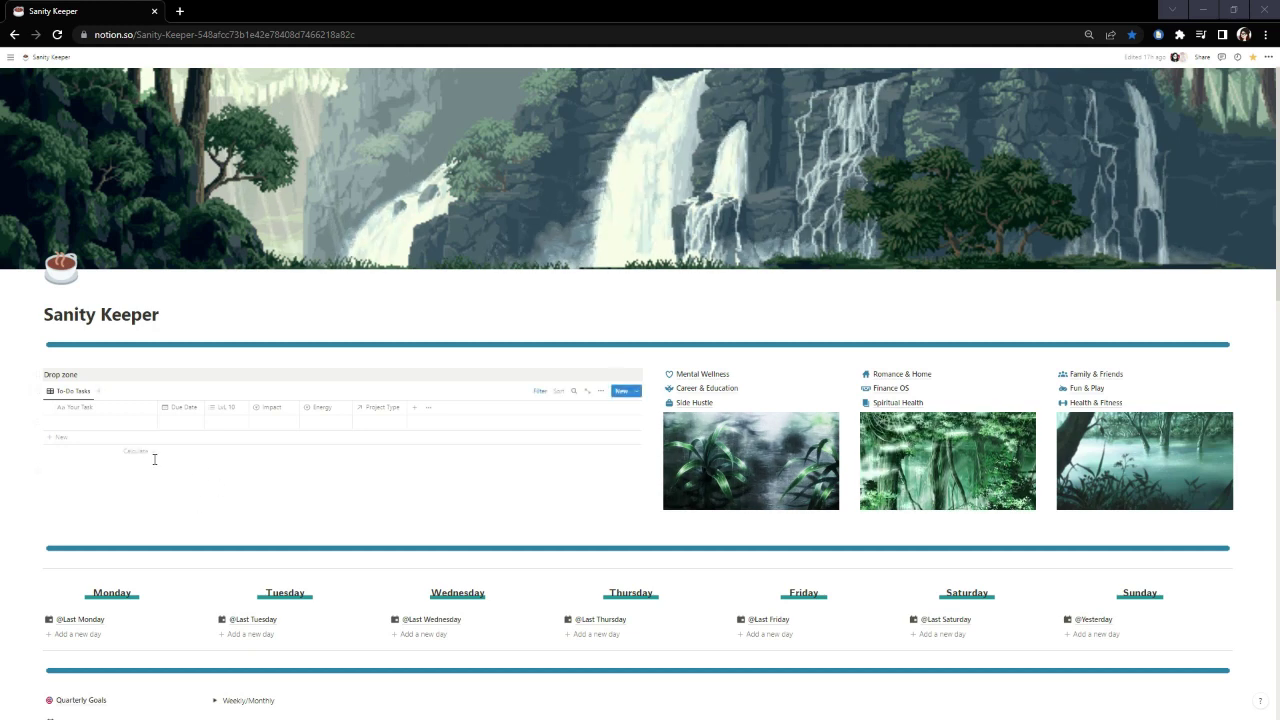
Add a 'Call Aunt' task due May 29, 2023, setting its Impact, Energy and Project Type
left_click(64, 438)
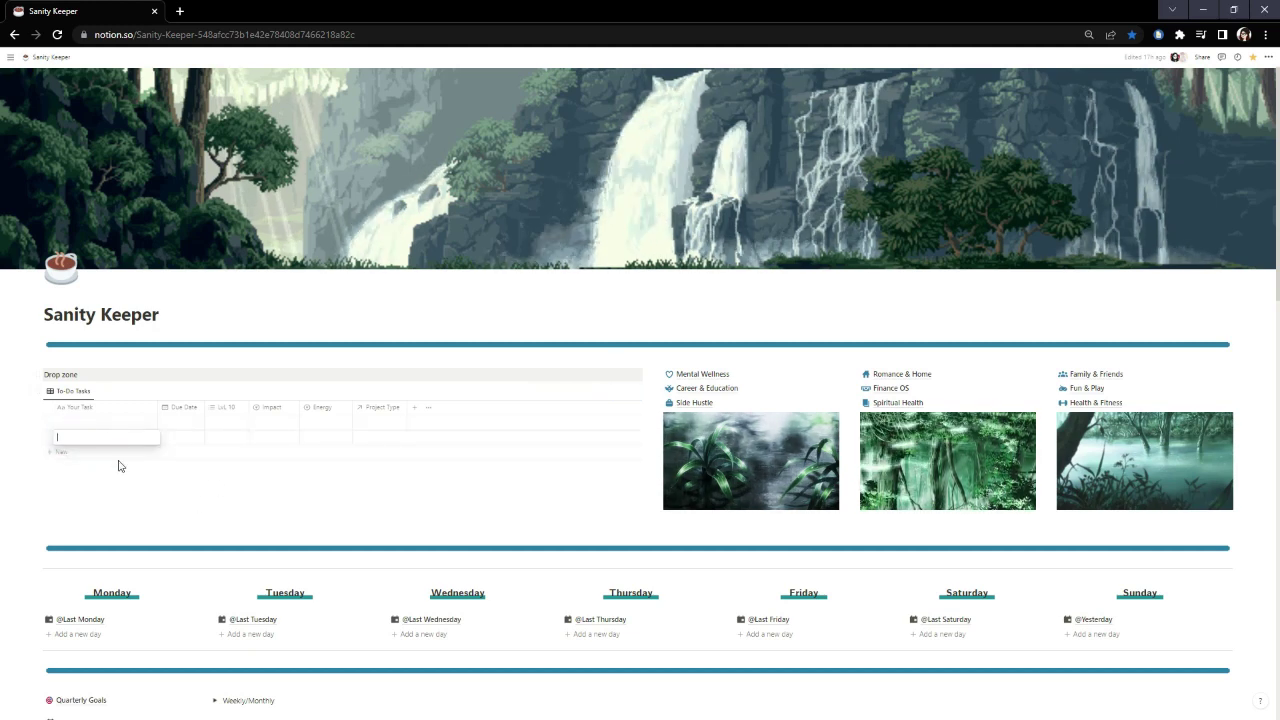
type("Call M")
type("unt")
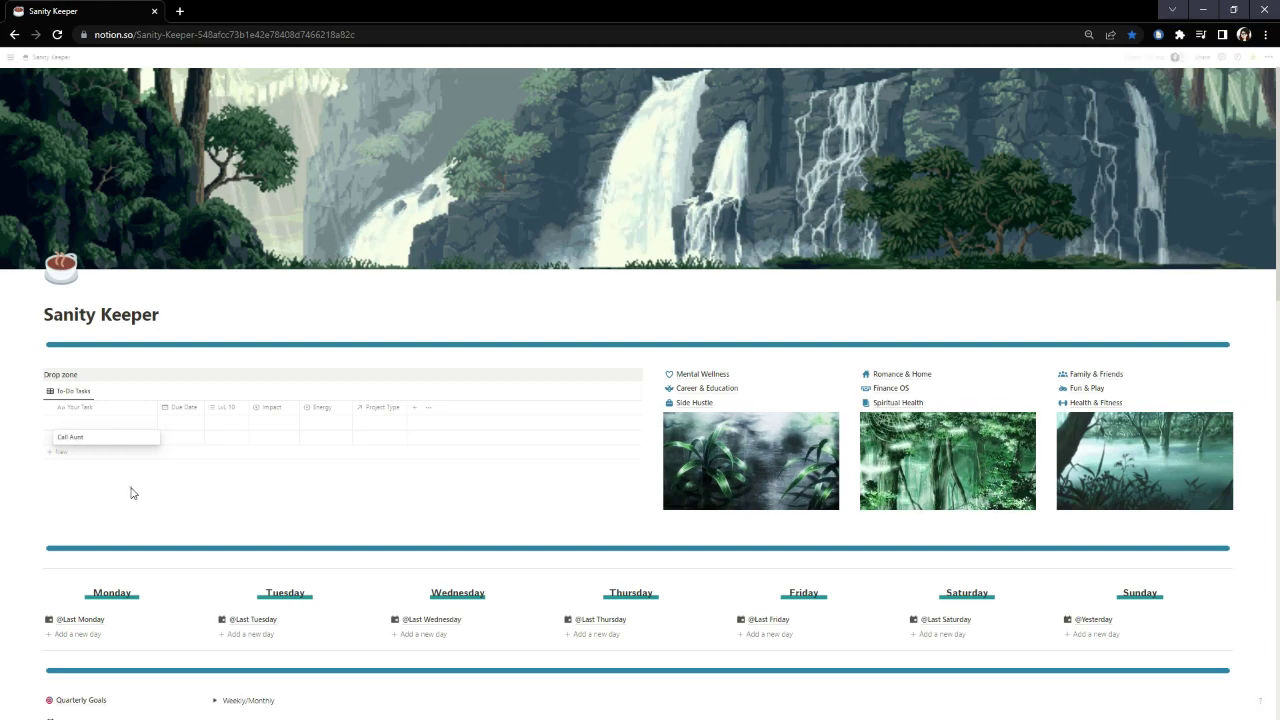
key("Return")
left_click(223, 434)
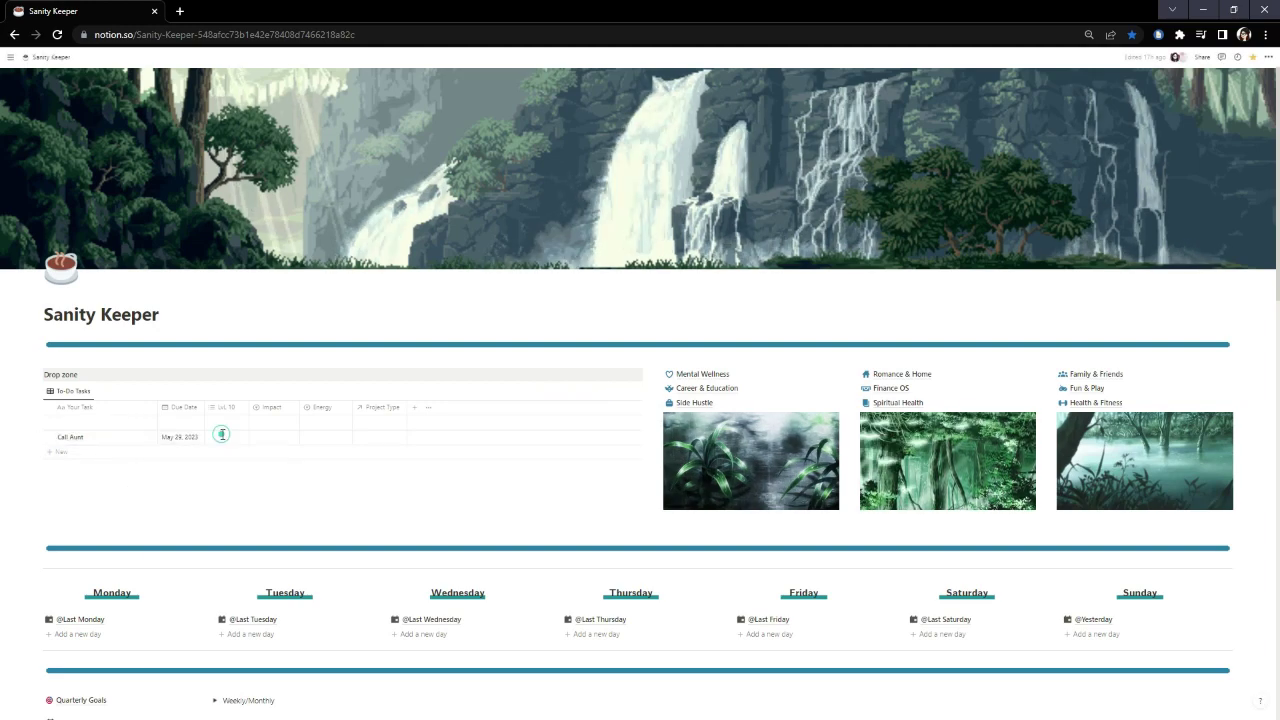
left_click(329, 491)
left_click(434, 491)
left_click(278, 510)
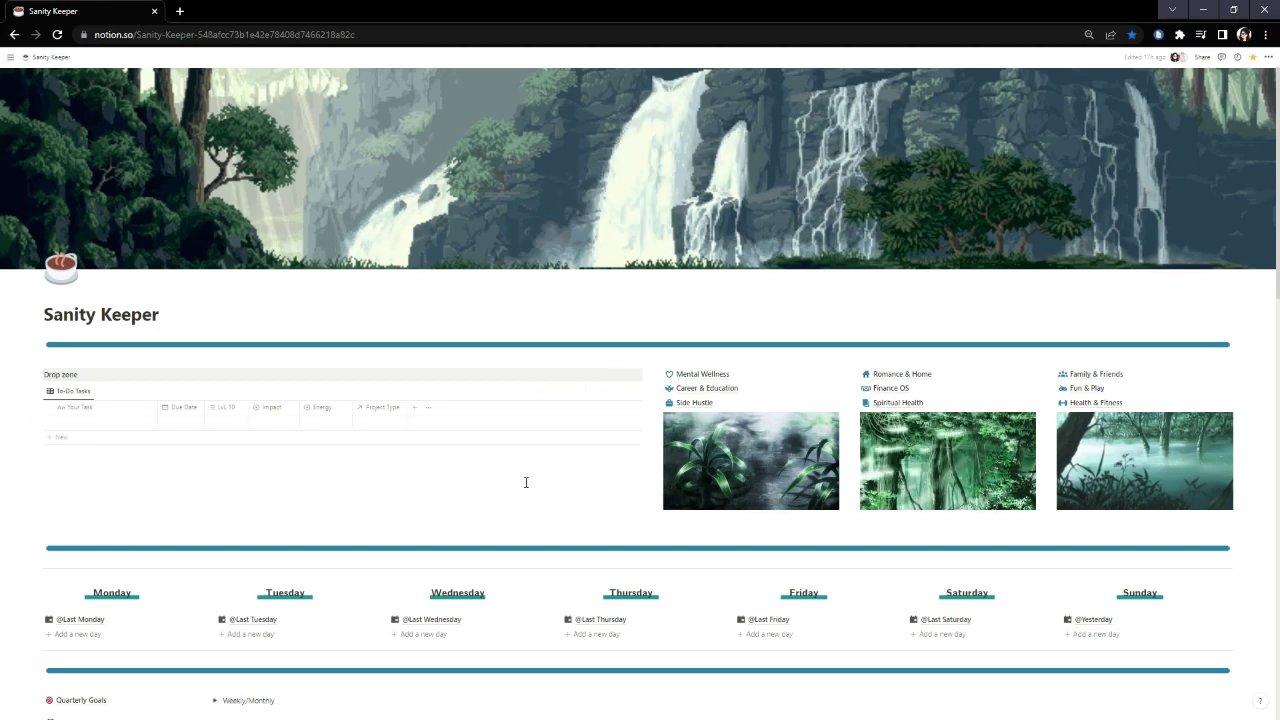
Move the To Do calendar from the current month forward to June 2023
scroll(1265, 462, "down", 3)
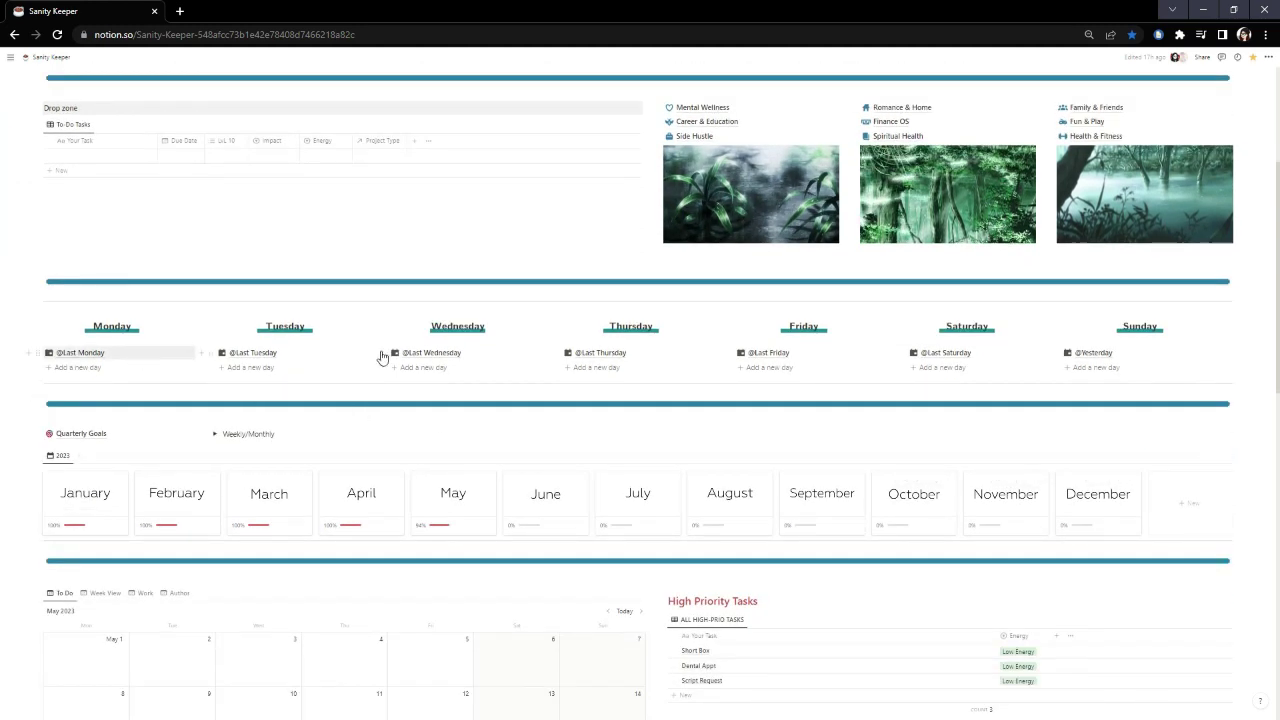
scroll(760, 400, "down", 2)
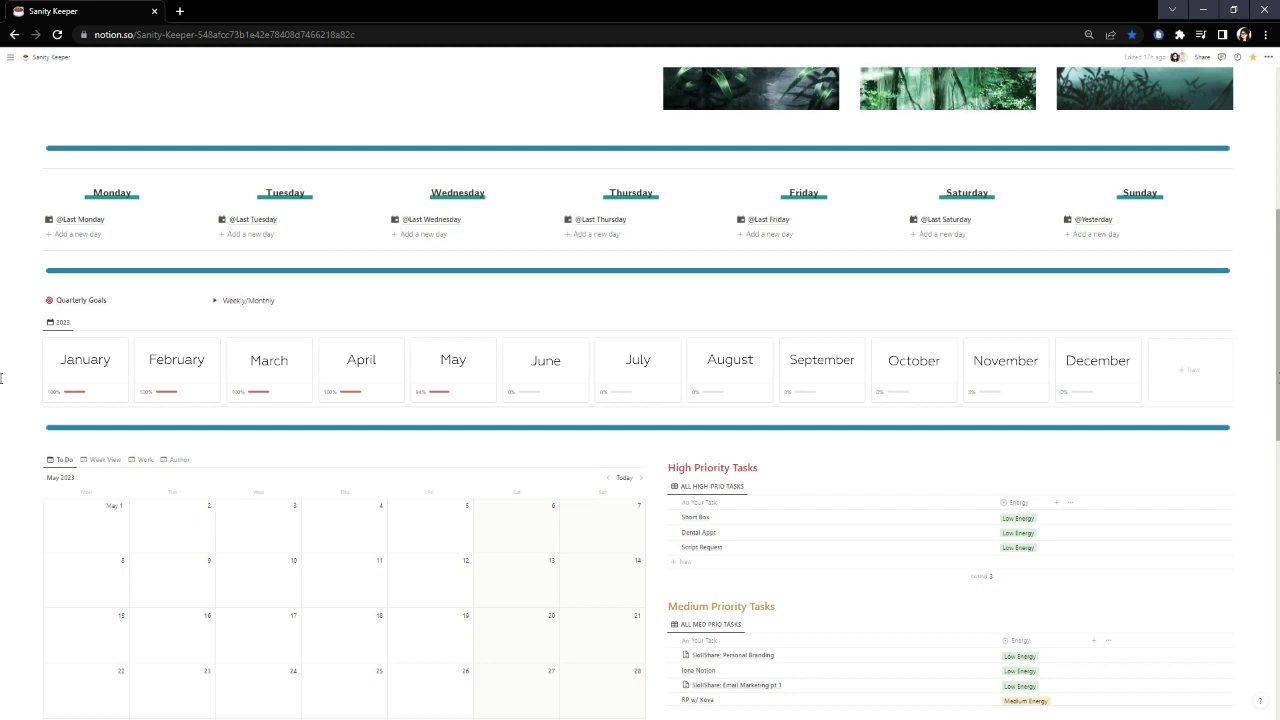
scroll(812, 262, "down", 2)
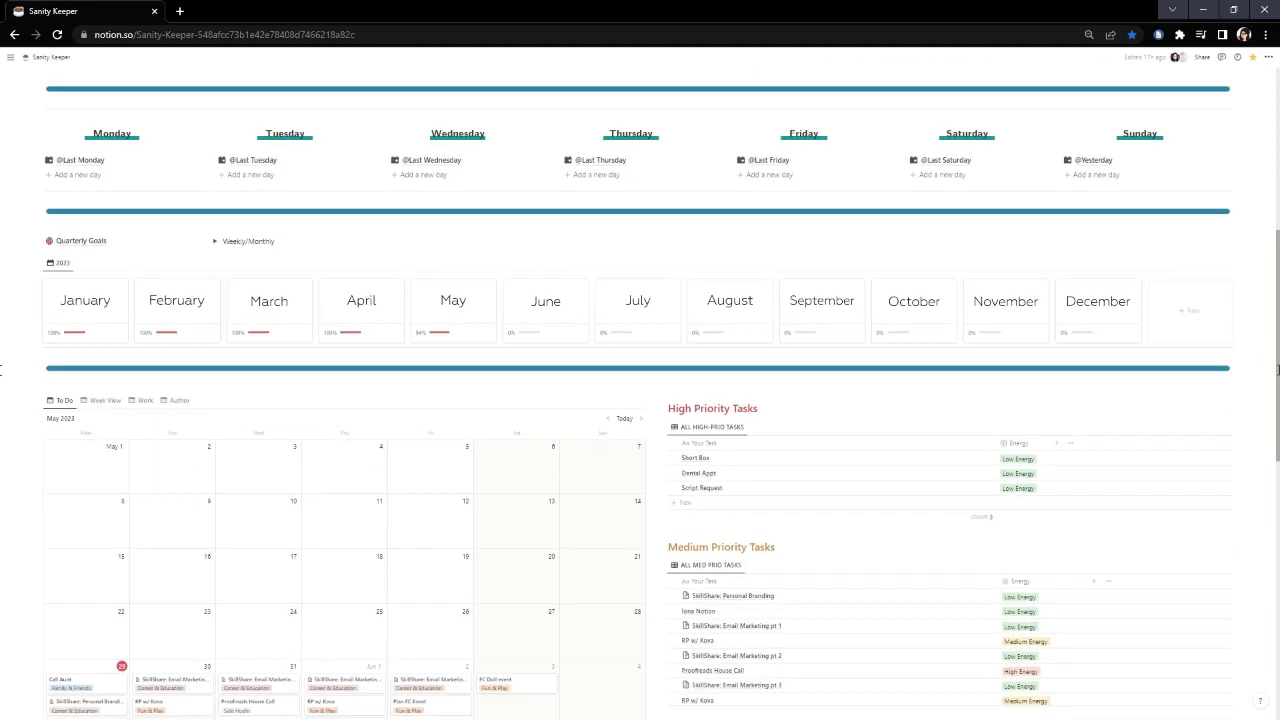
left_click(623, 278)
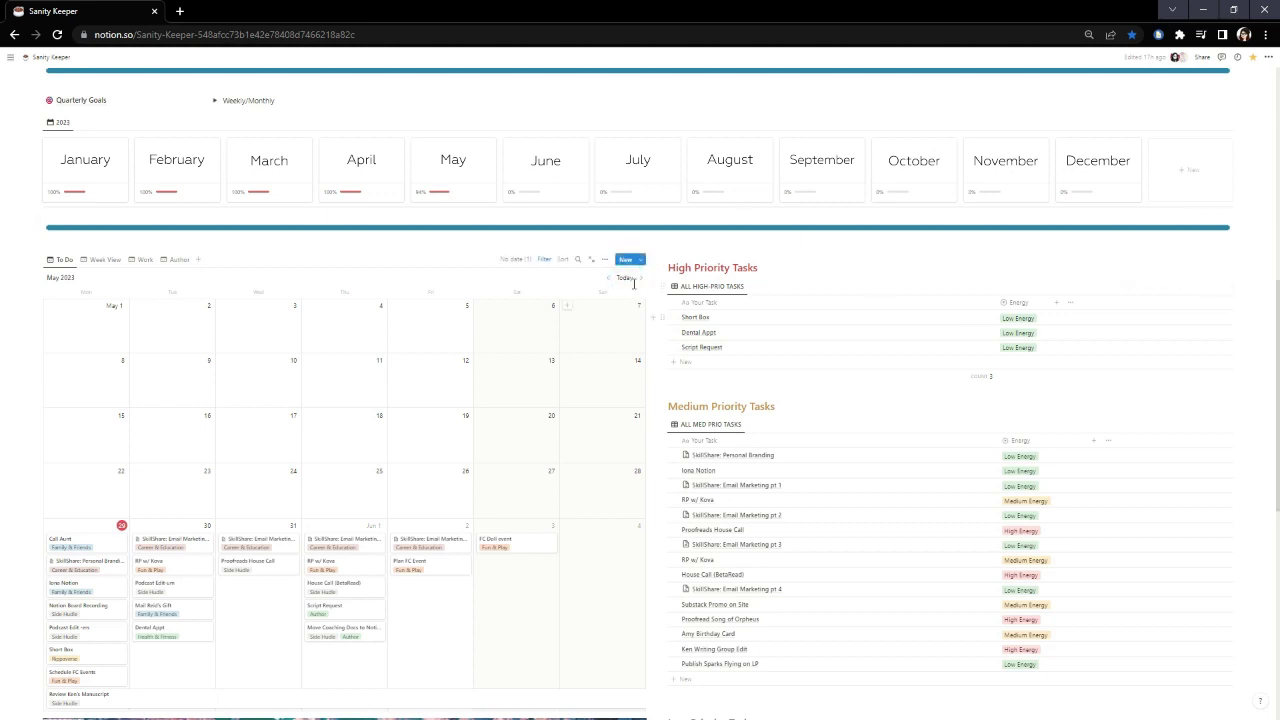
left_click(645, 278)
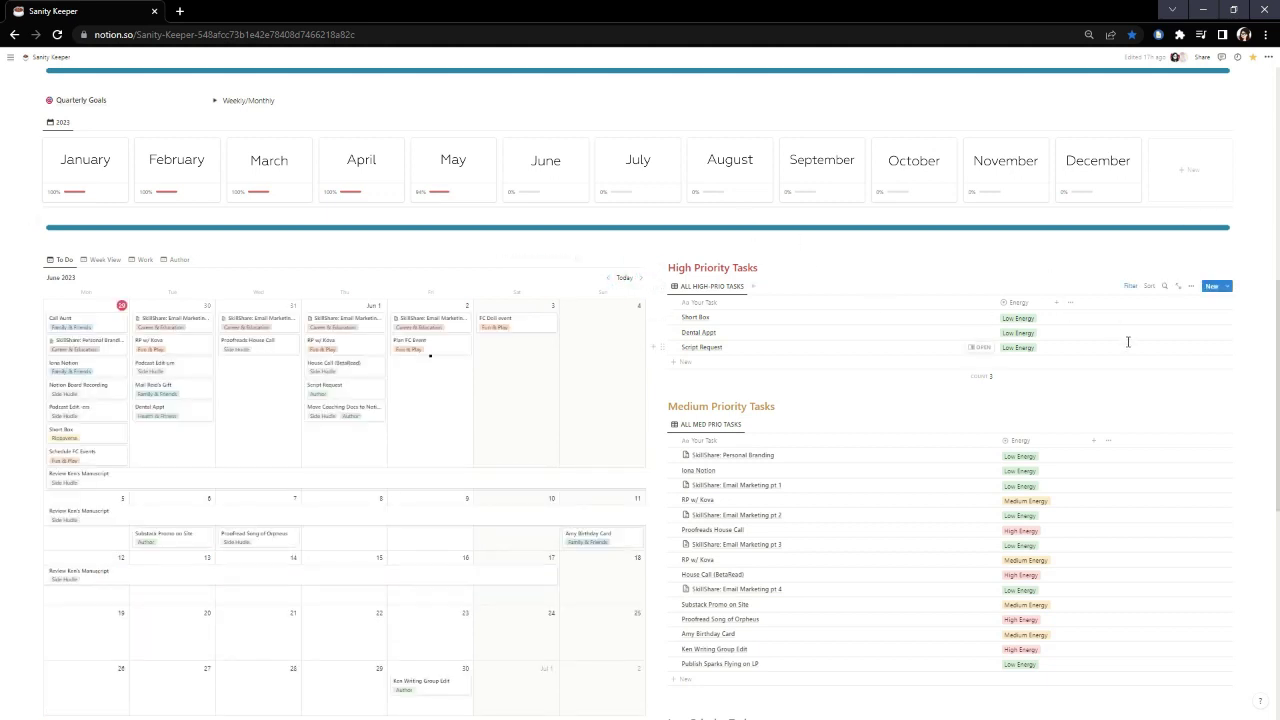
Scroll through the priority-sorted task lists to review them
scroll(1128, 342, "down", 1)
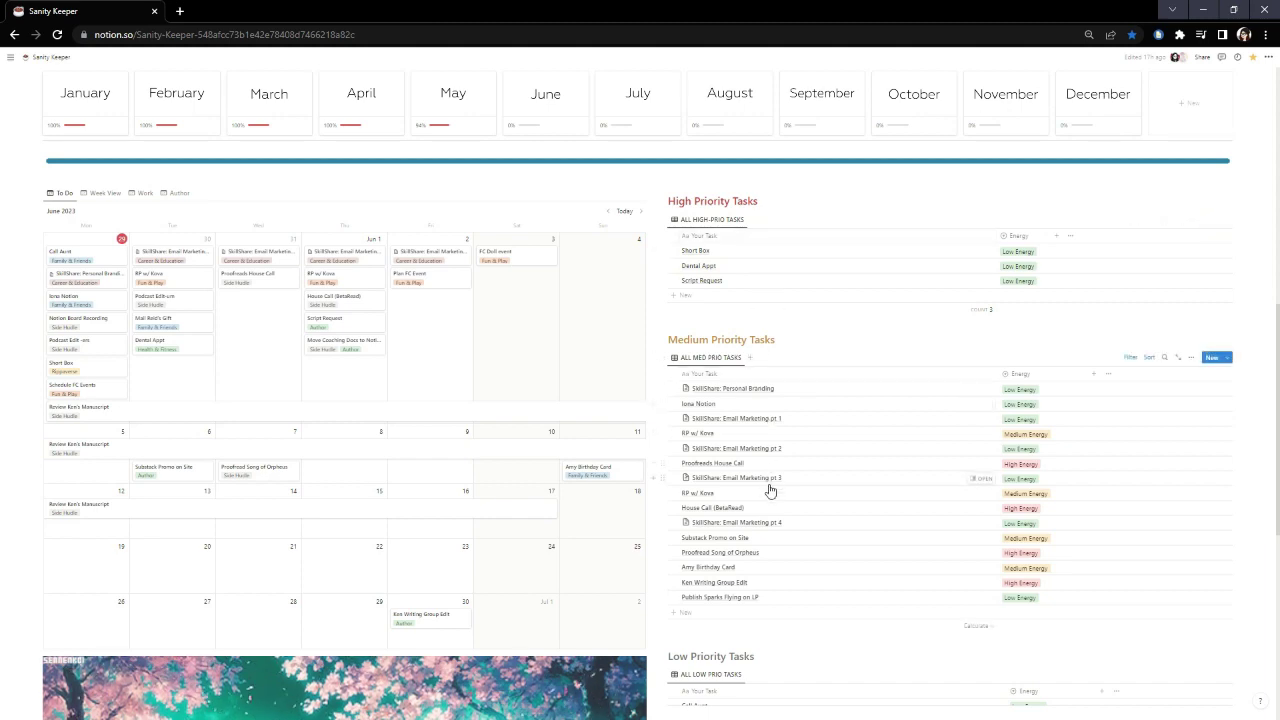
scroll(768, 489, "down", 4)
scroll(763, 540, "up", 4)
scroll(810, 398, "up", 1)
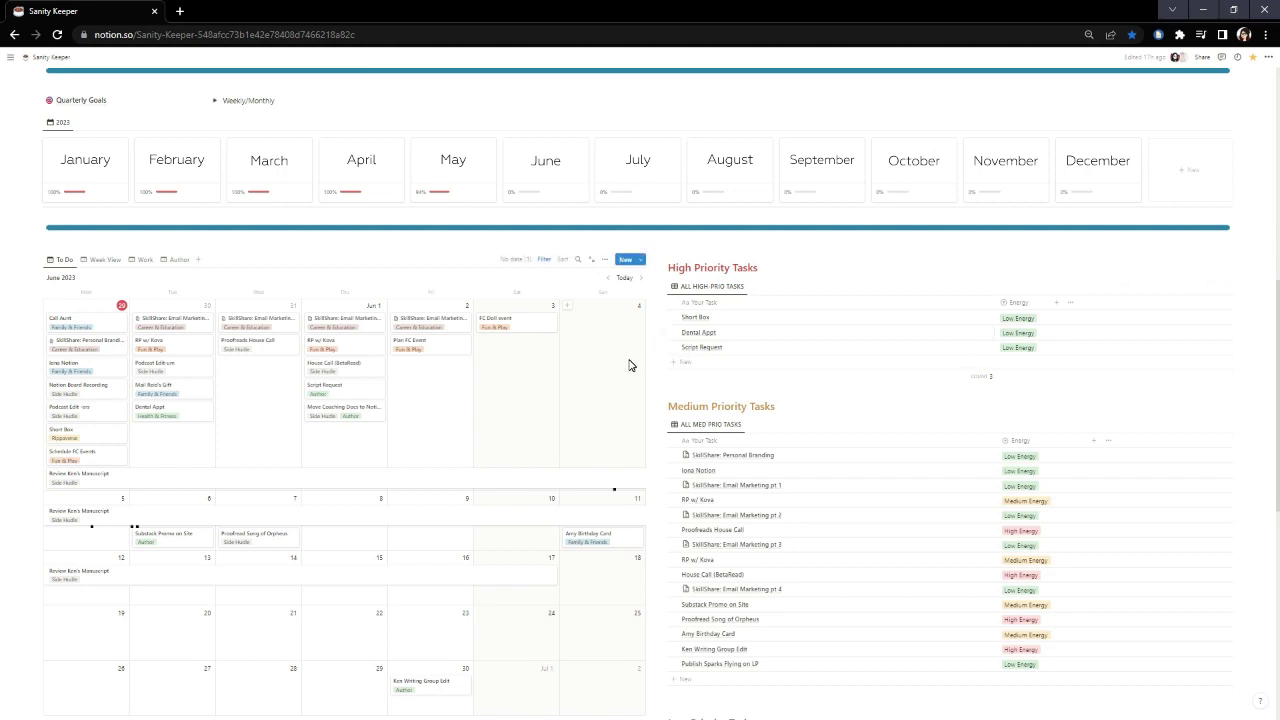
scroll(570, 408, "down", 1)
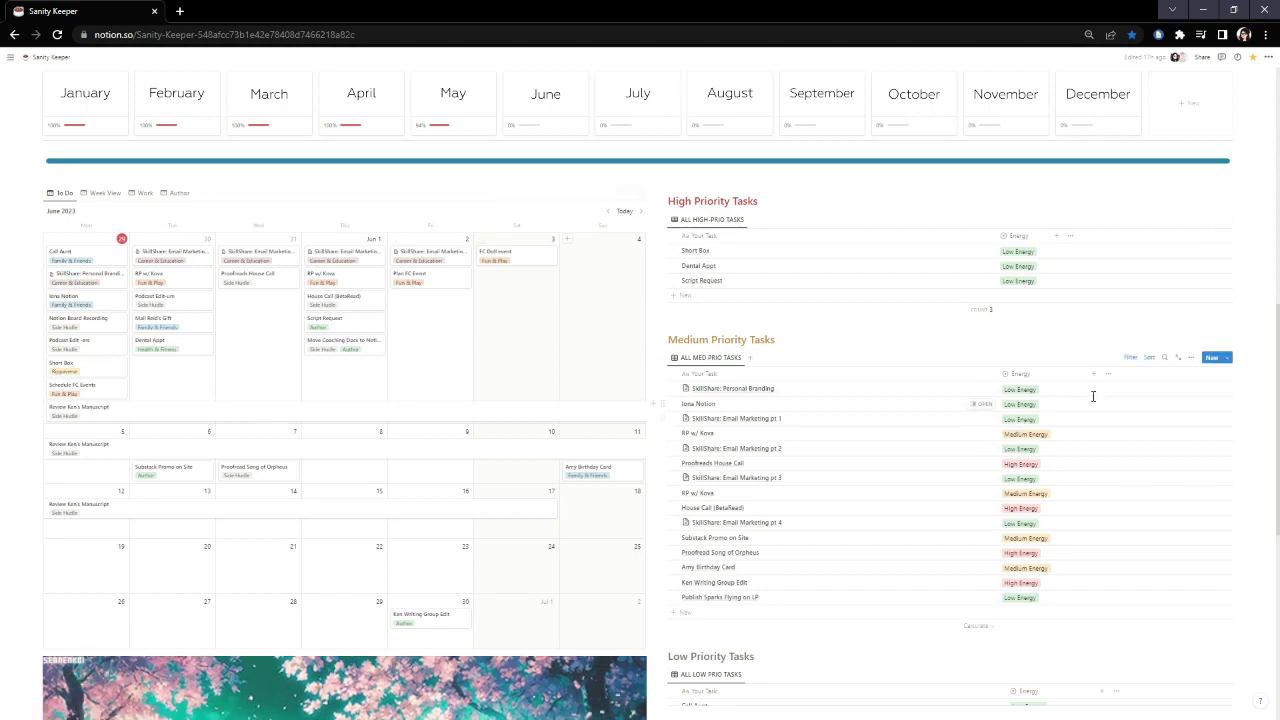
scroll(1088, 416, "up", 3)
scroll(1090, 418, "up", 1)
scroll(1086, 428, "down", 2)
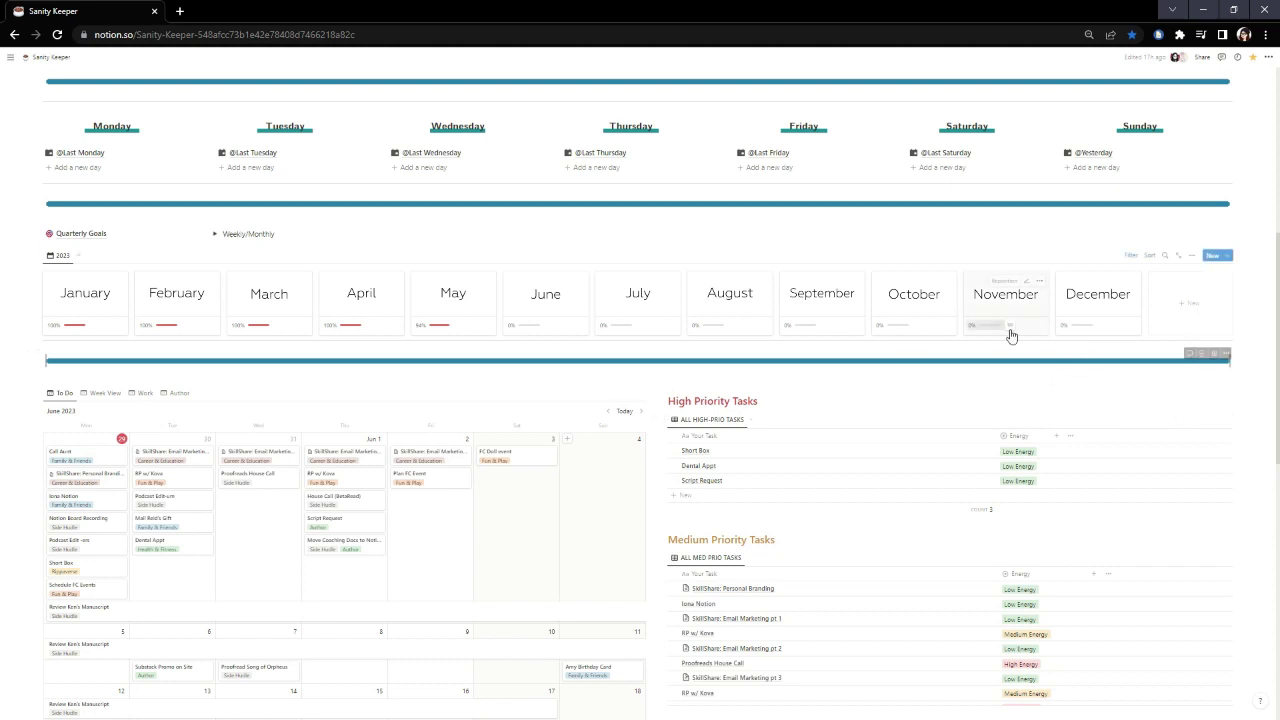
scroll(1006, 334, "up", 2)
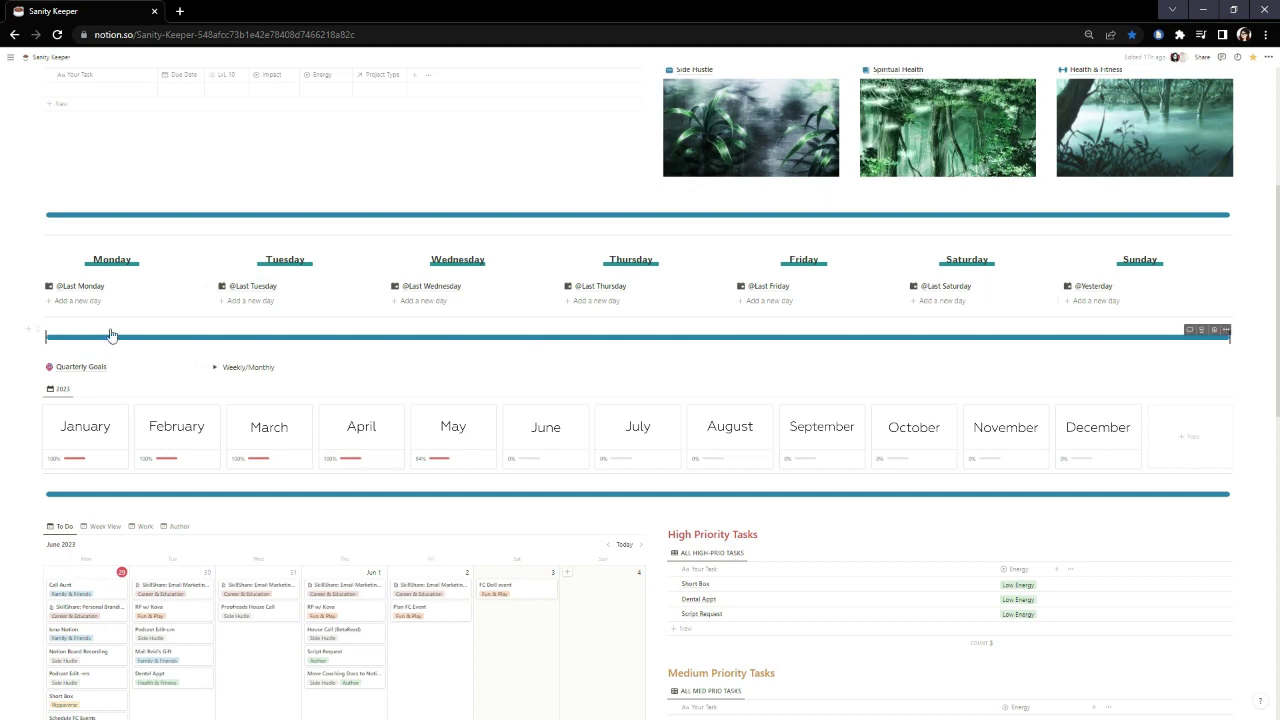
left_click(63, 301)
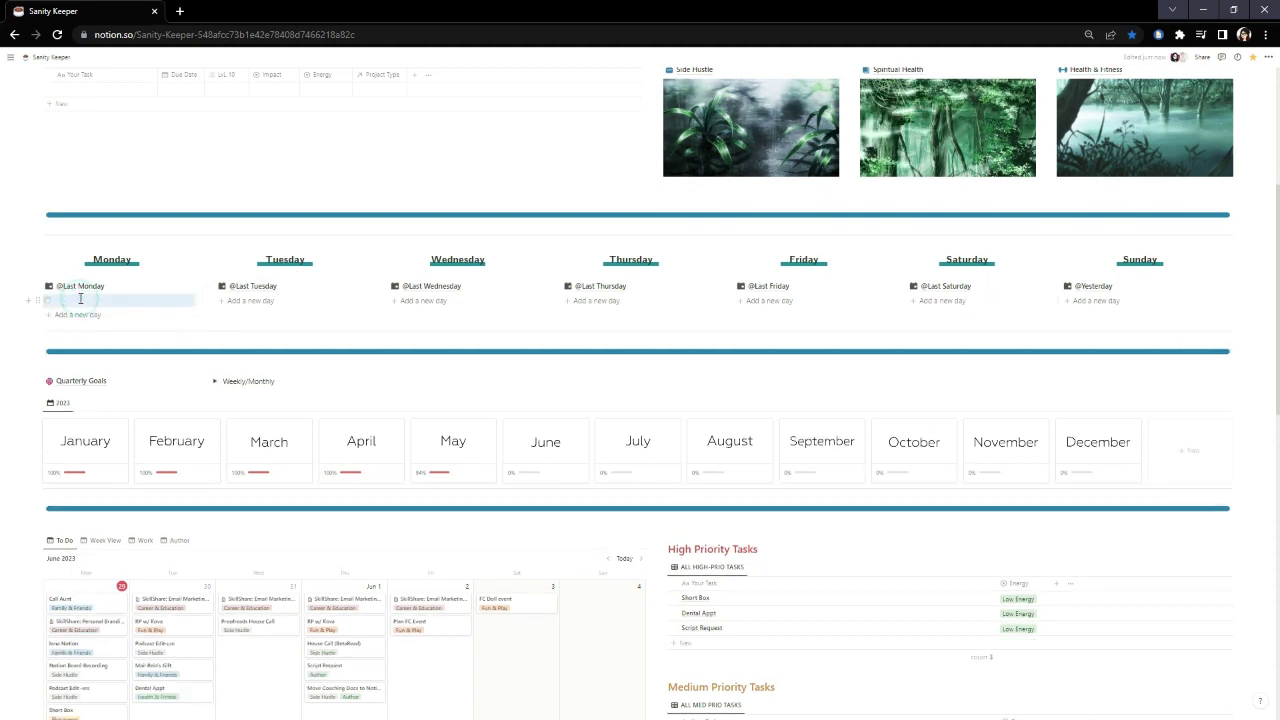
left_click(1094, 286)
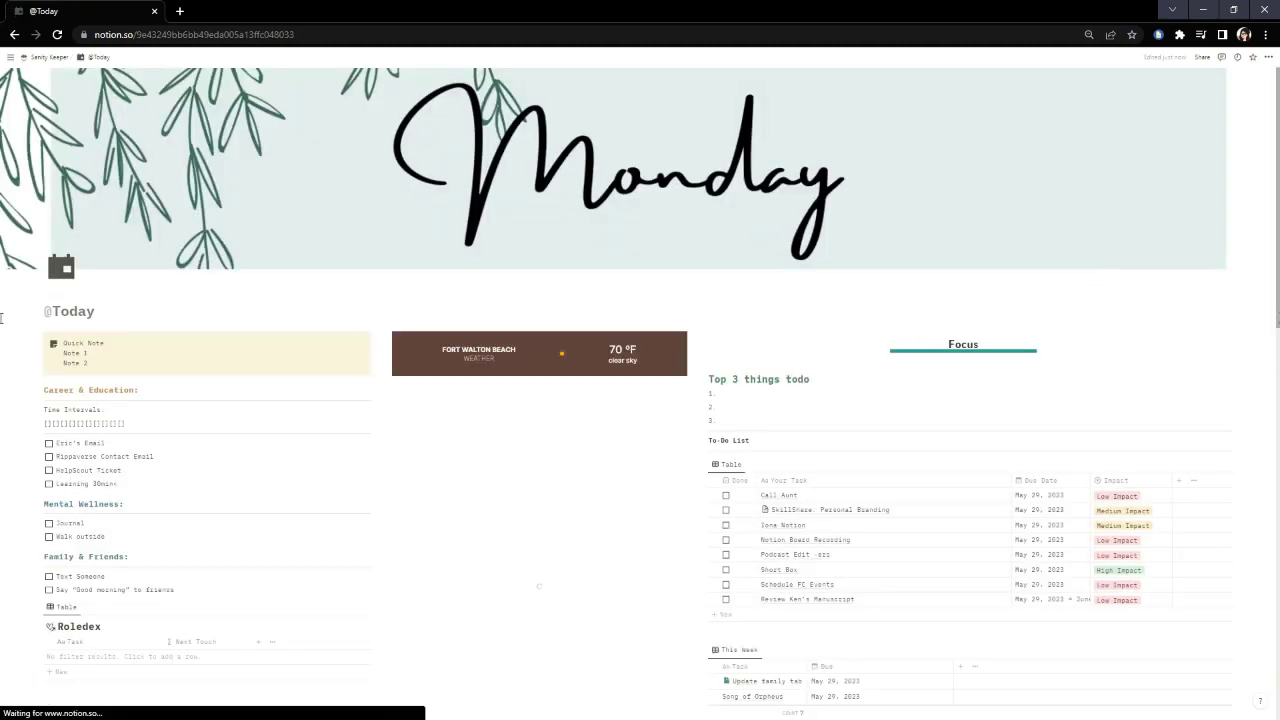
Write 'Short Box' as the first Top 3 things todo item and start the next numbered item
scroll(0, 318, "down", 3)
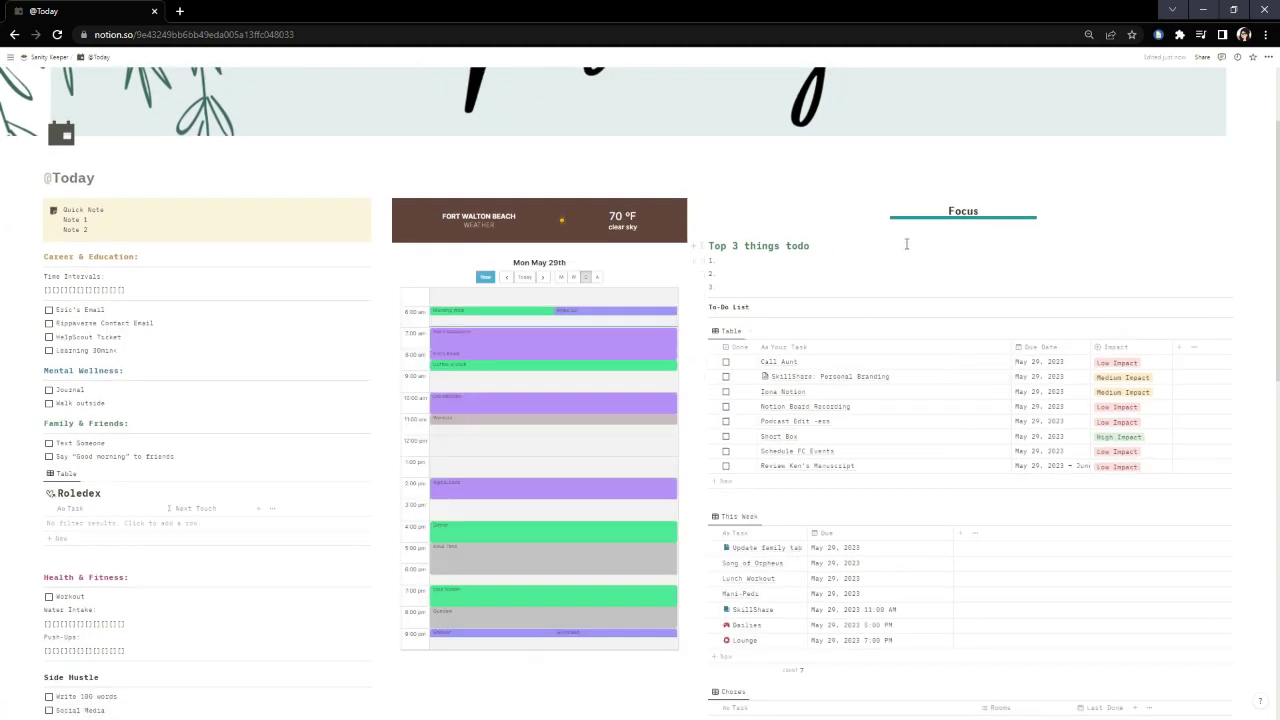
left_click(800, 261)
type("Short Box")
key("Return")
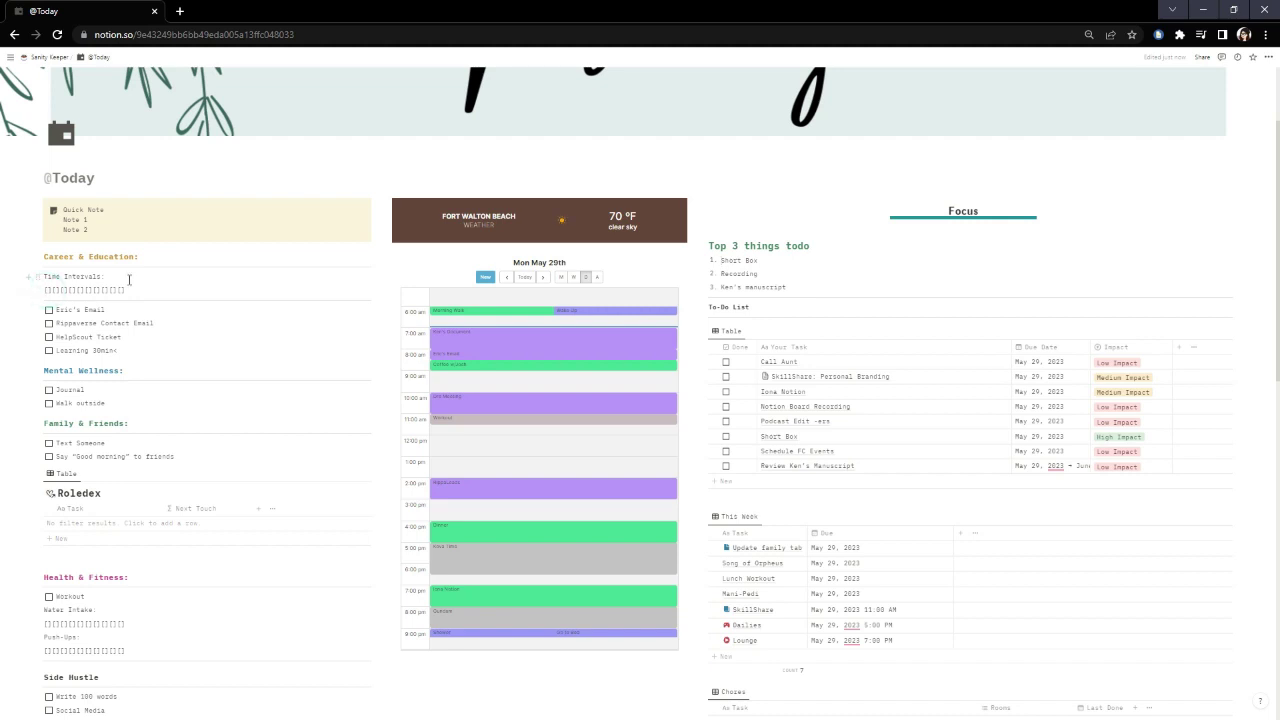
type("x")
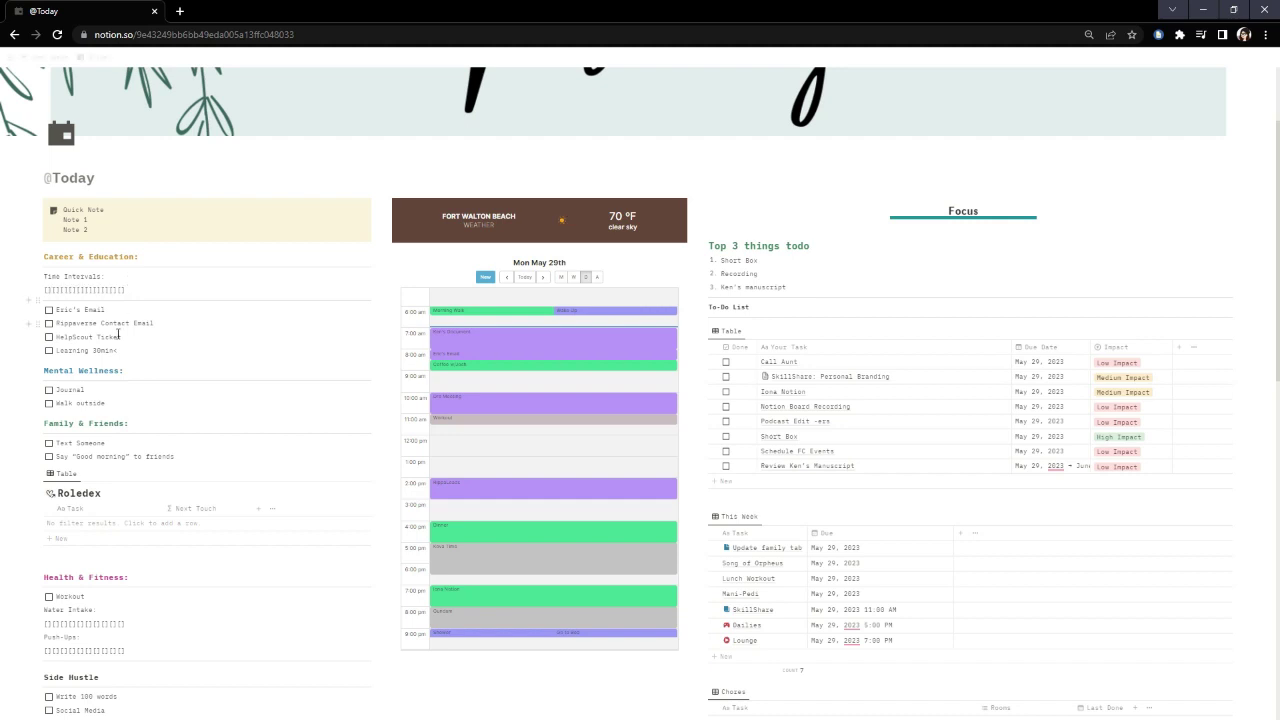
scroll(284, 310, "down", 2)
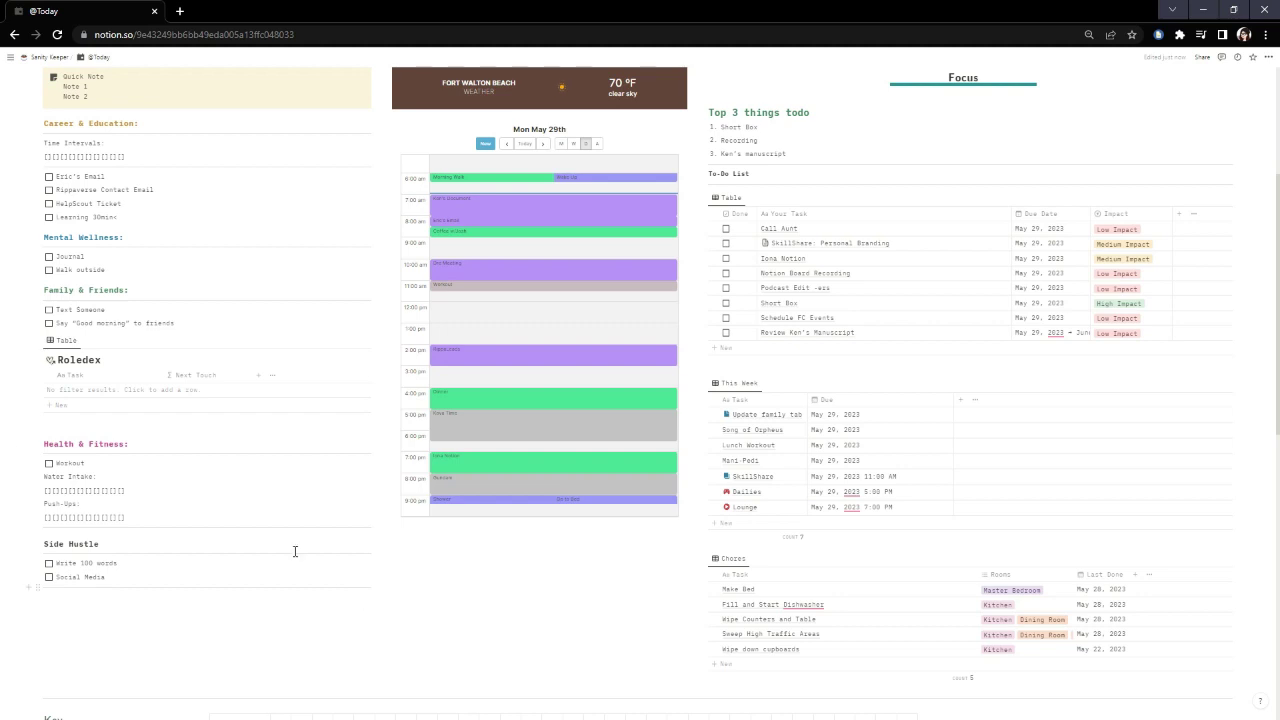
Tick Workout and mark the first Water Intake box done under Health & Fitness
left_click(48, 464)
left_click(48, 489)
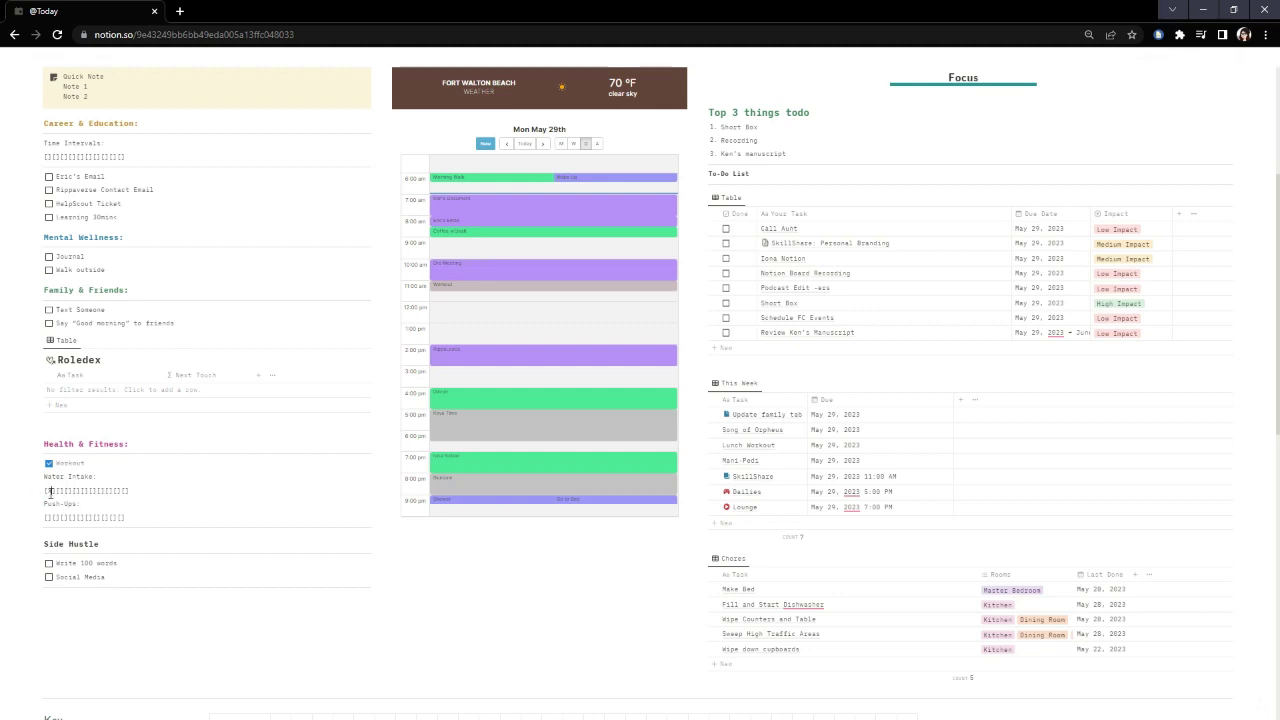
left_click(195, 612)
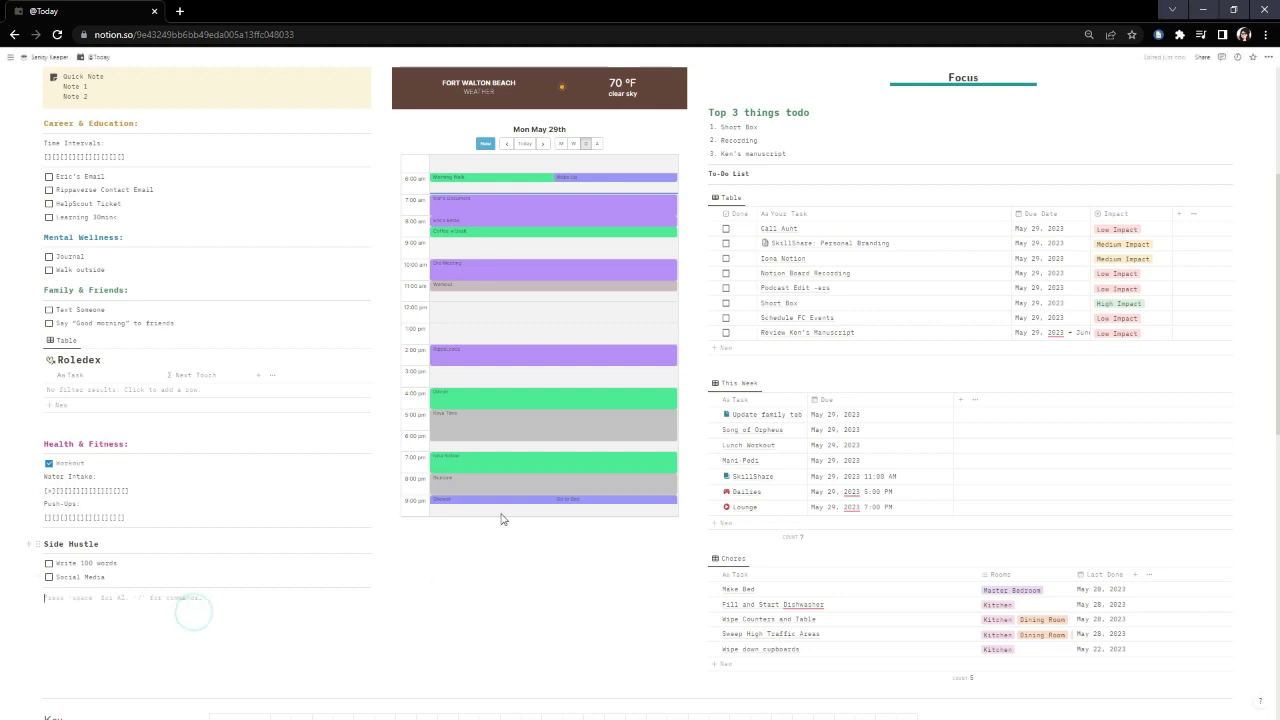
scroll(650, 575, "down", 2)
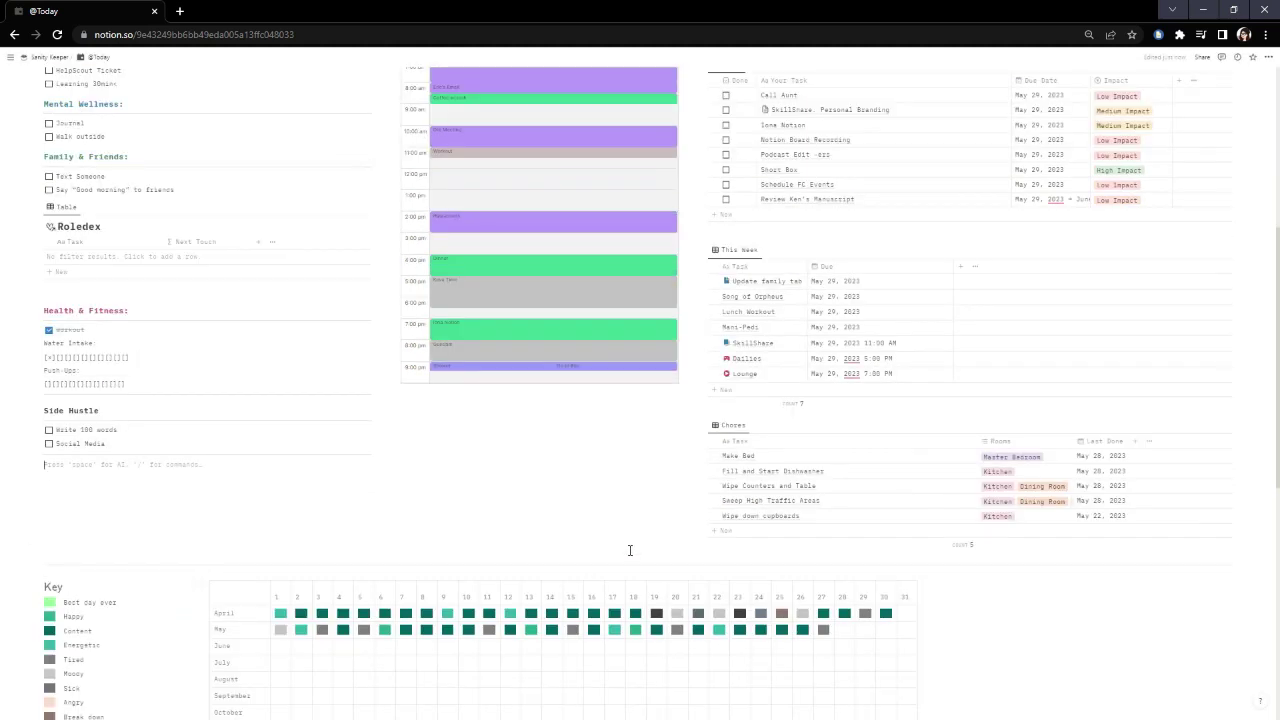
scroll(630, 548, "up", 4)
scroll(629, 543, "down", 2)
scroll(1207, 348, "up", 3)
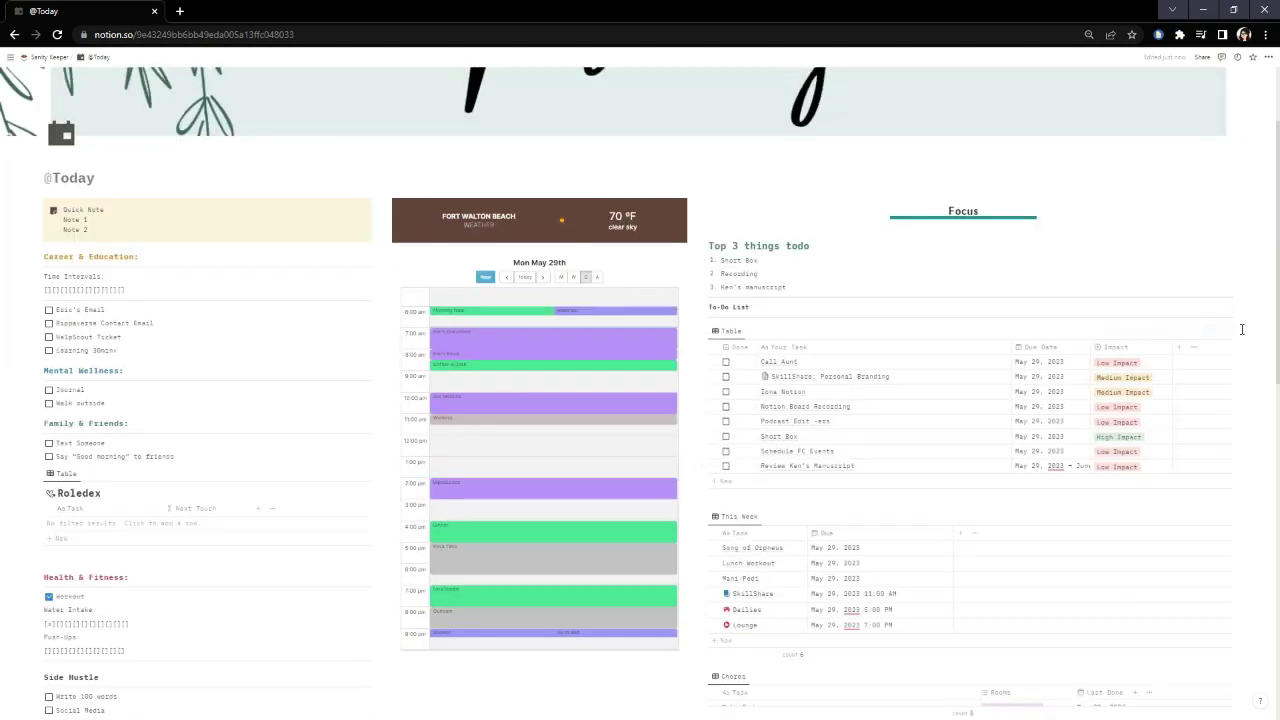
scroll(1195, 200, "down", 2)
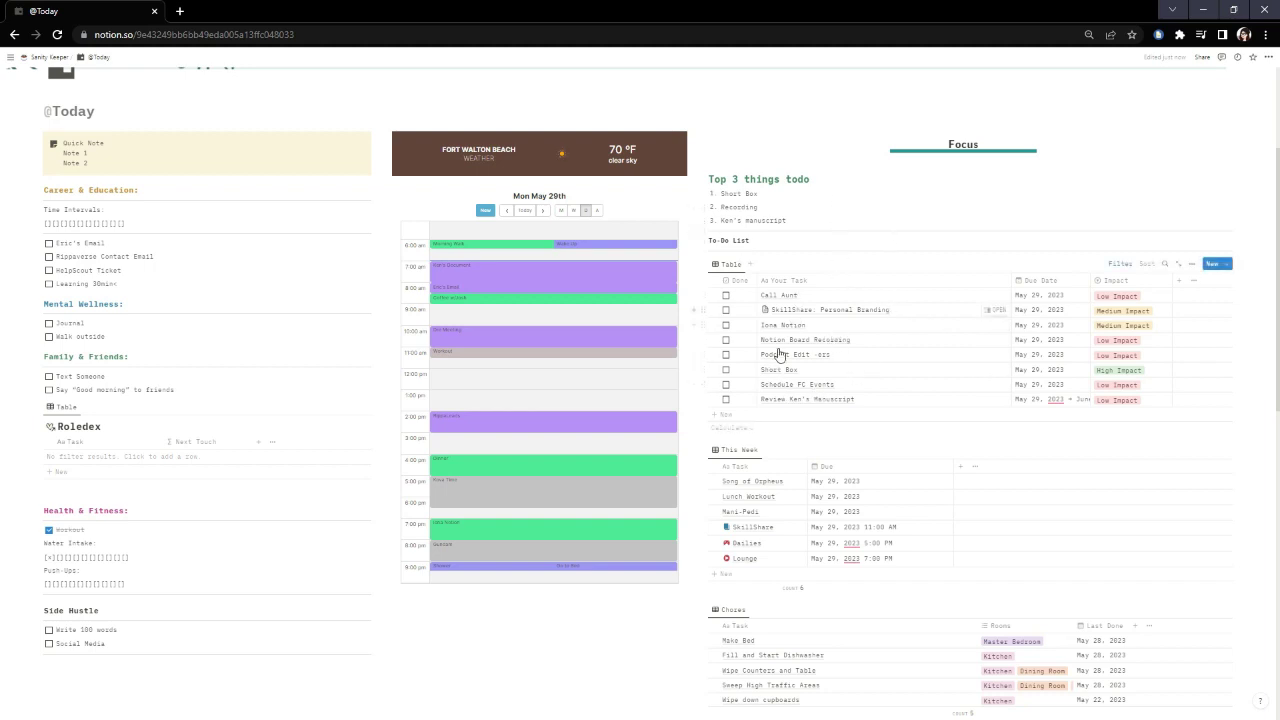
Reschedule Mani-Pedi's due date to June 3
scroll(900, 322, "down", 3)
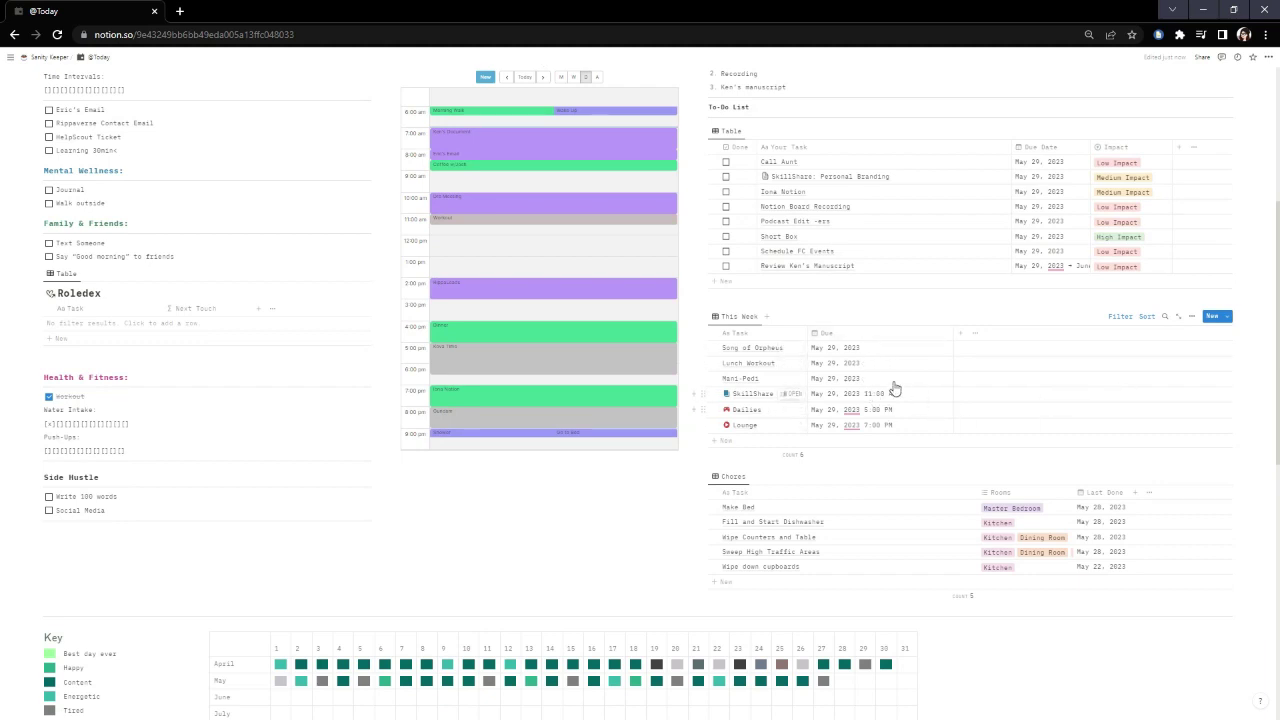
left_click(862, 380)
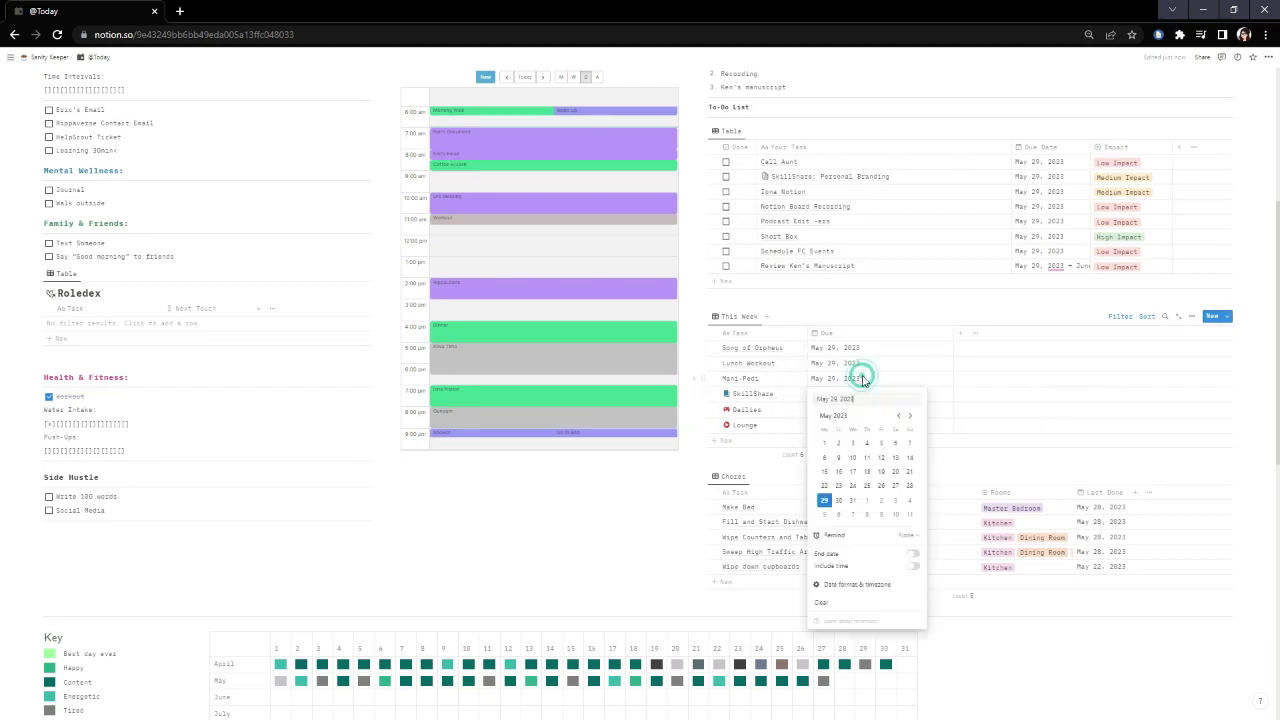
left_click(892, 502)
left_click(647, 534)
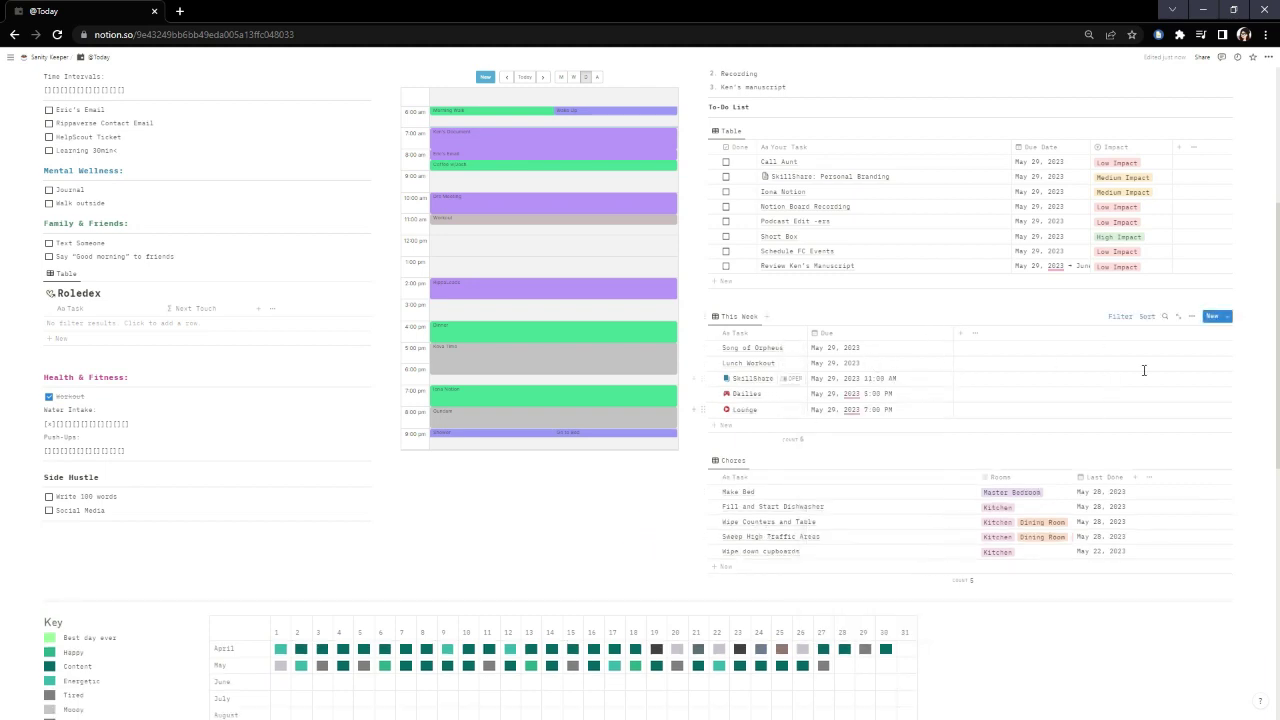
Set Make Bed's Last Done date to May 29
left_click(1094, 492)
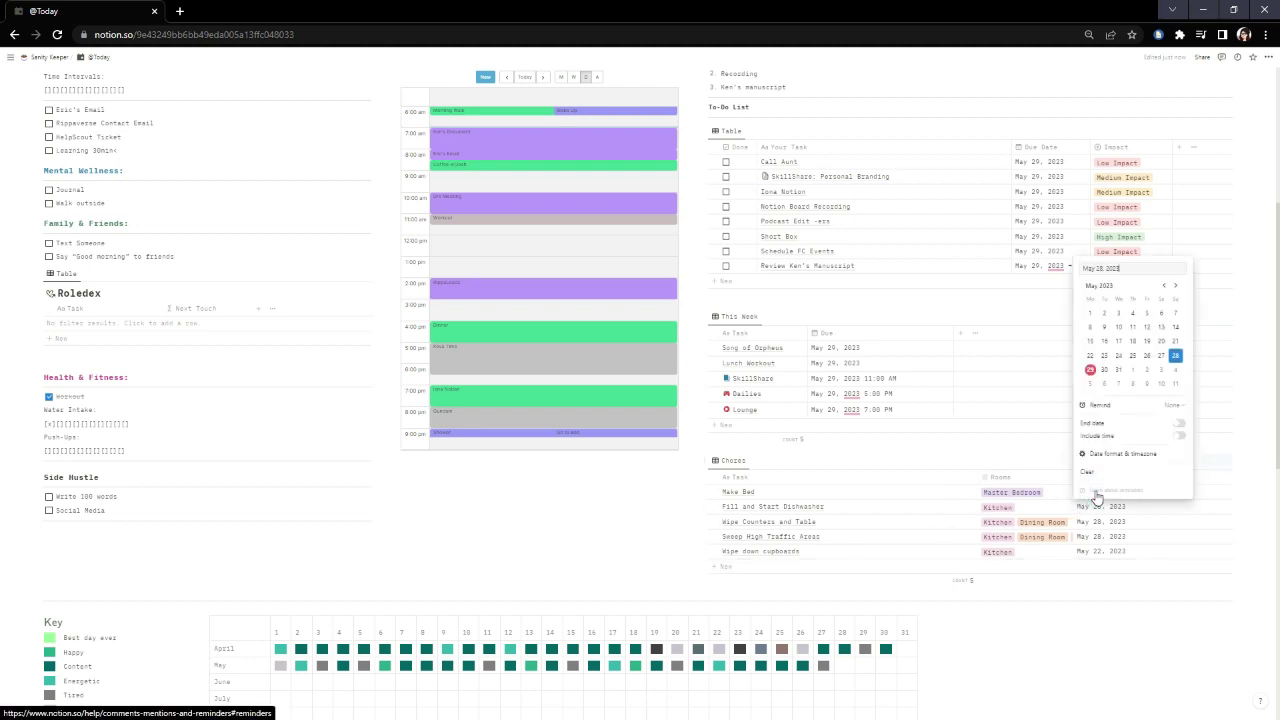
left_click(1092, 371)
left_click(637, 543)
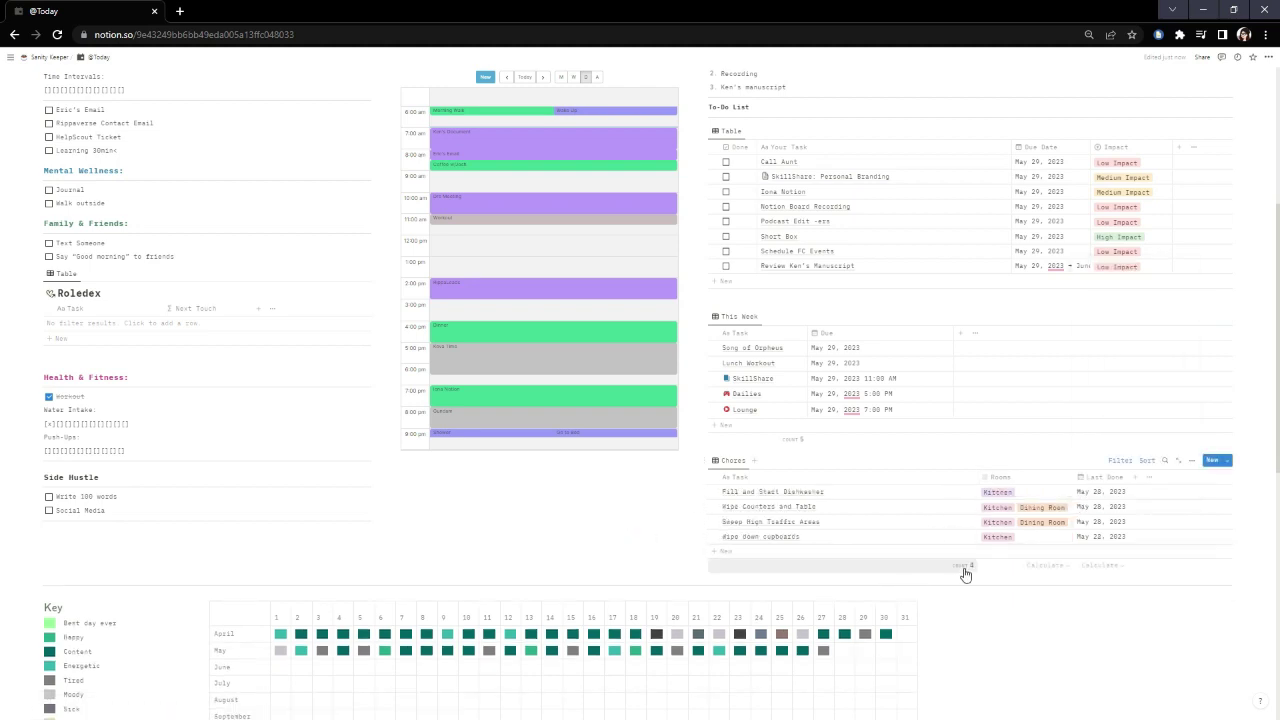
Log May 28 in the mood tracker with the Content colour code
scroll(1273, 575, "down", 1)
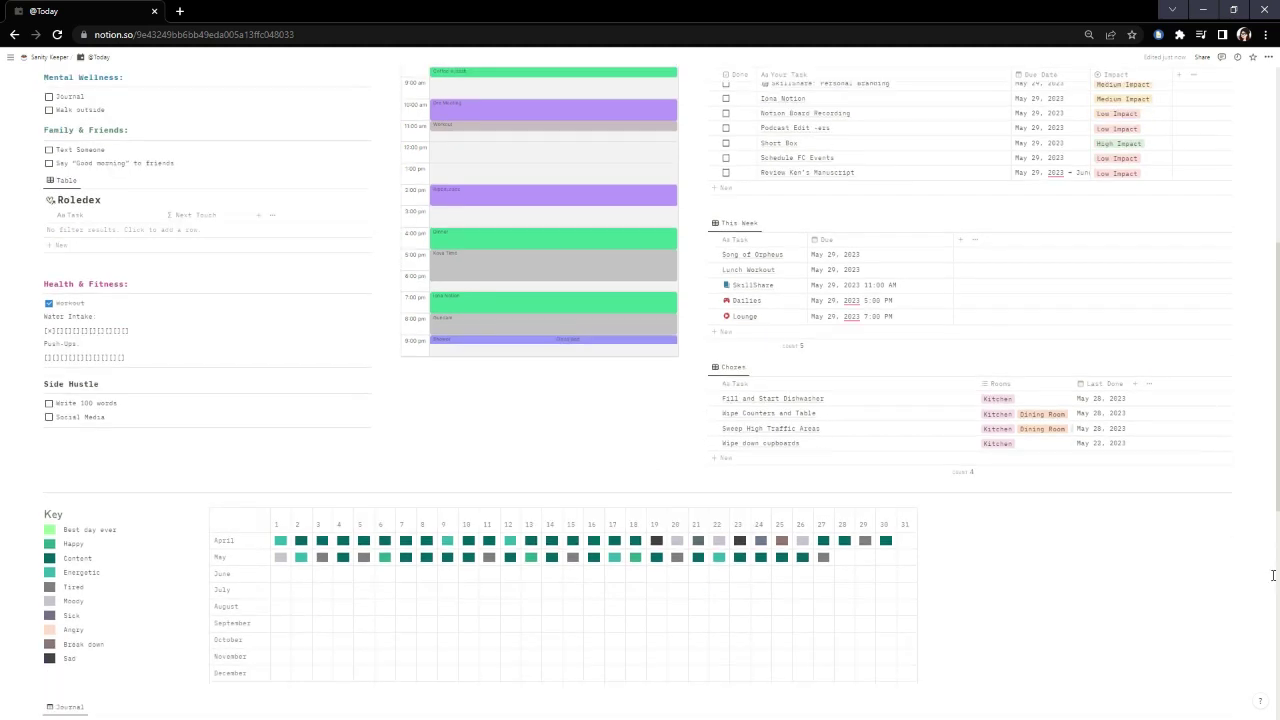
scroll(1273, 575, "down", 1)
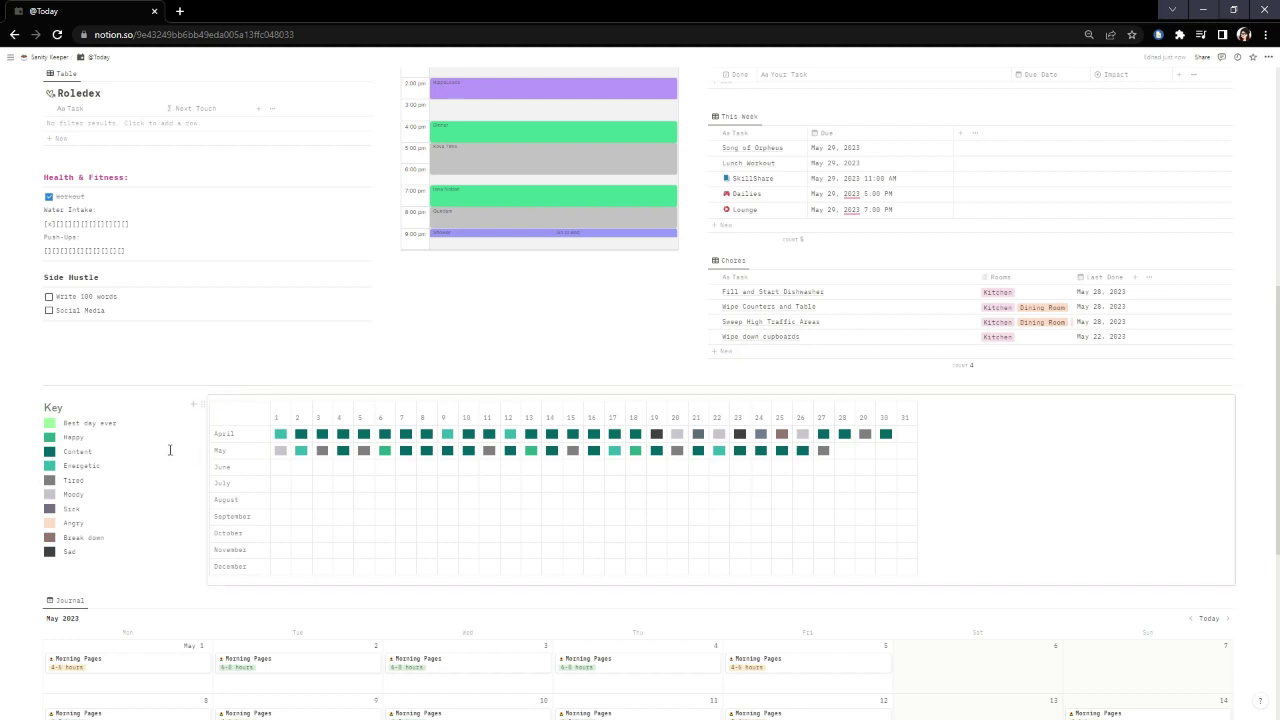
left_click(48, 451)
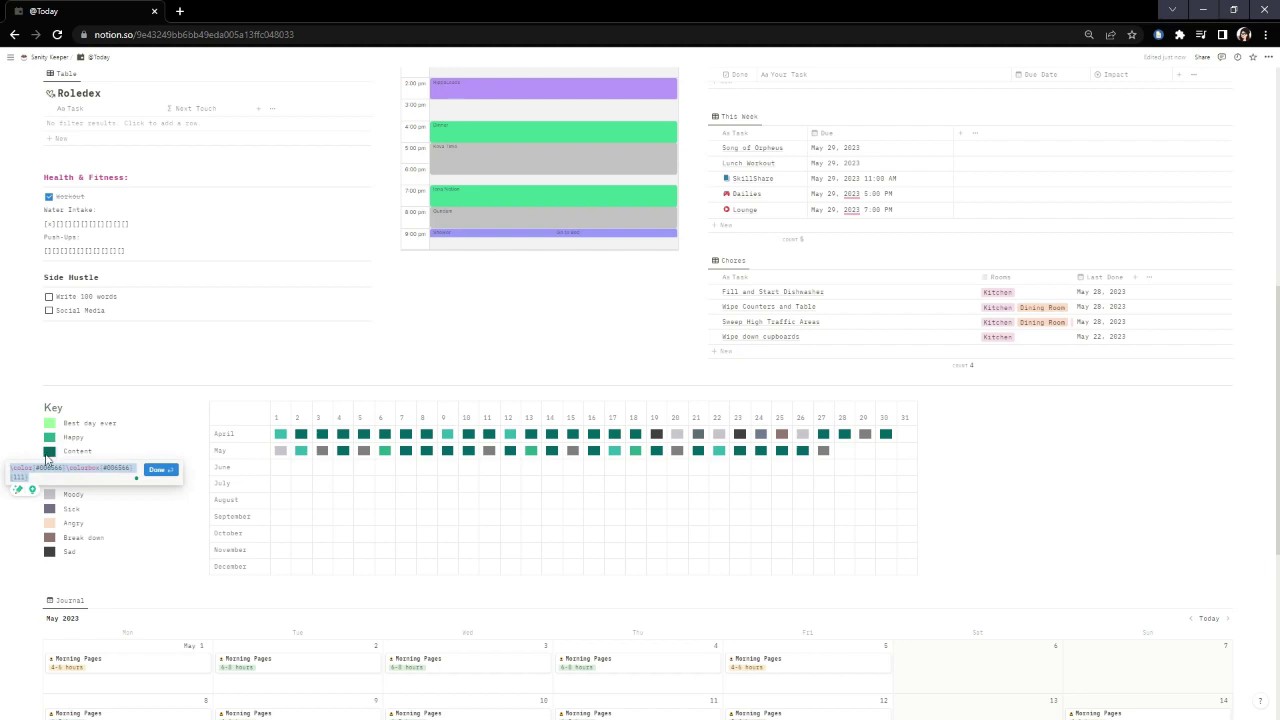
left_click(845, 451)
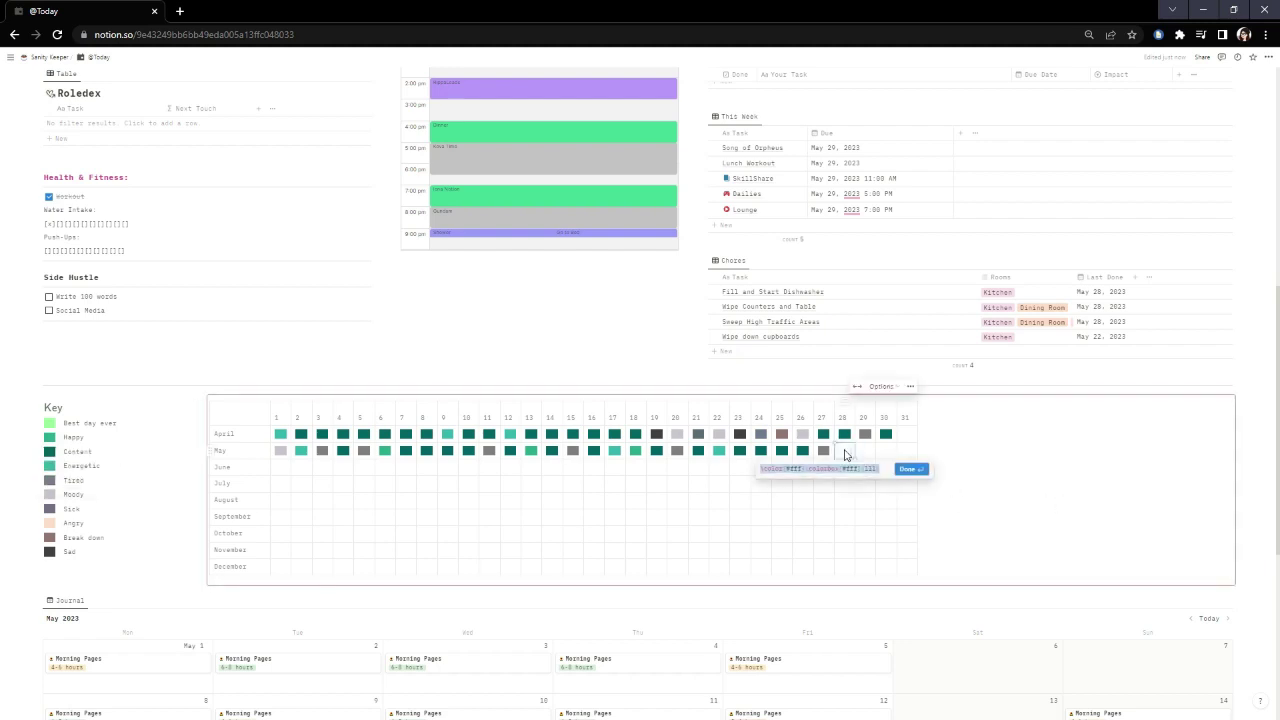
key("Return")
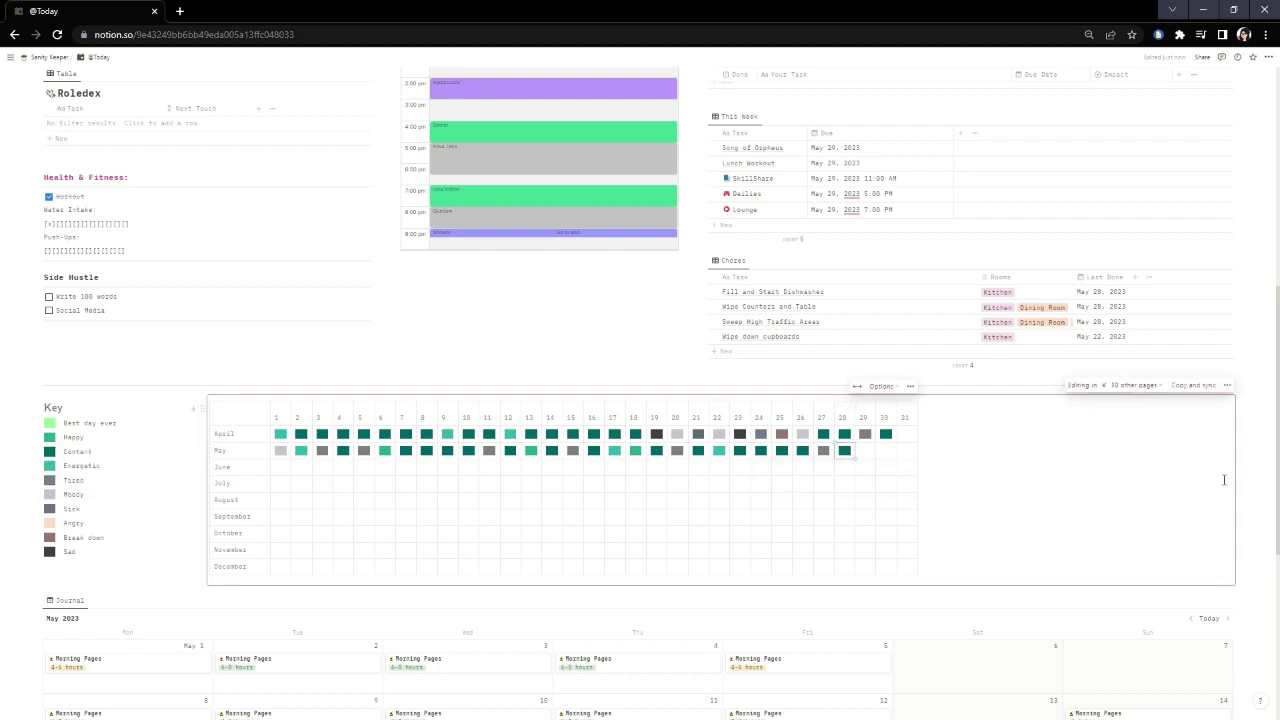
scroll(1223, 480, "down", 2)
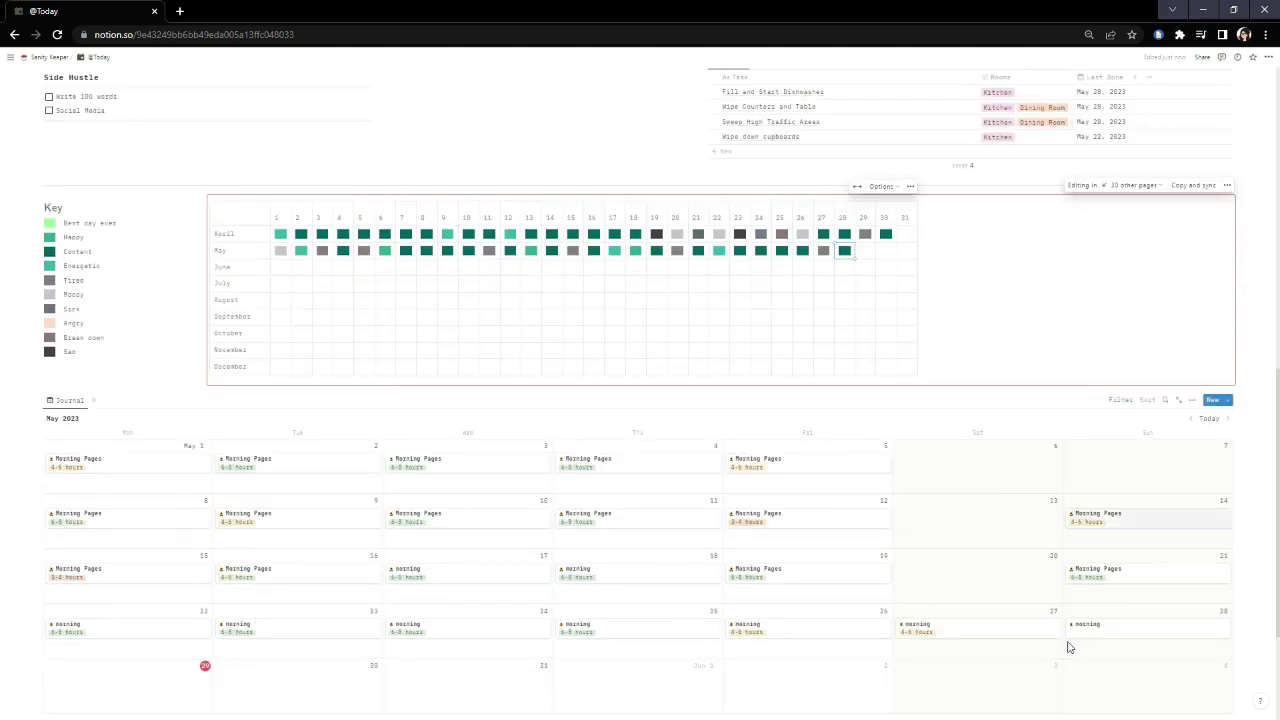
scroll(1040, 625, "down", 2)
scroll(1032, 616, "up", 15)
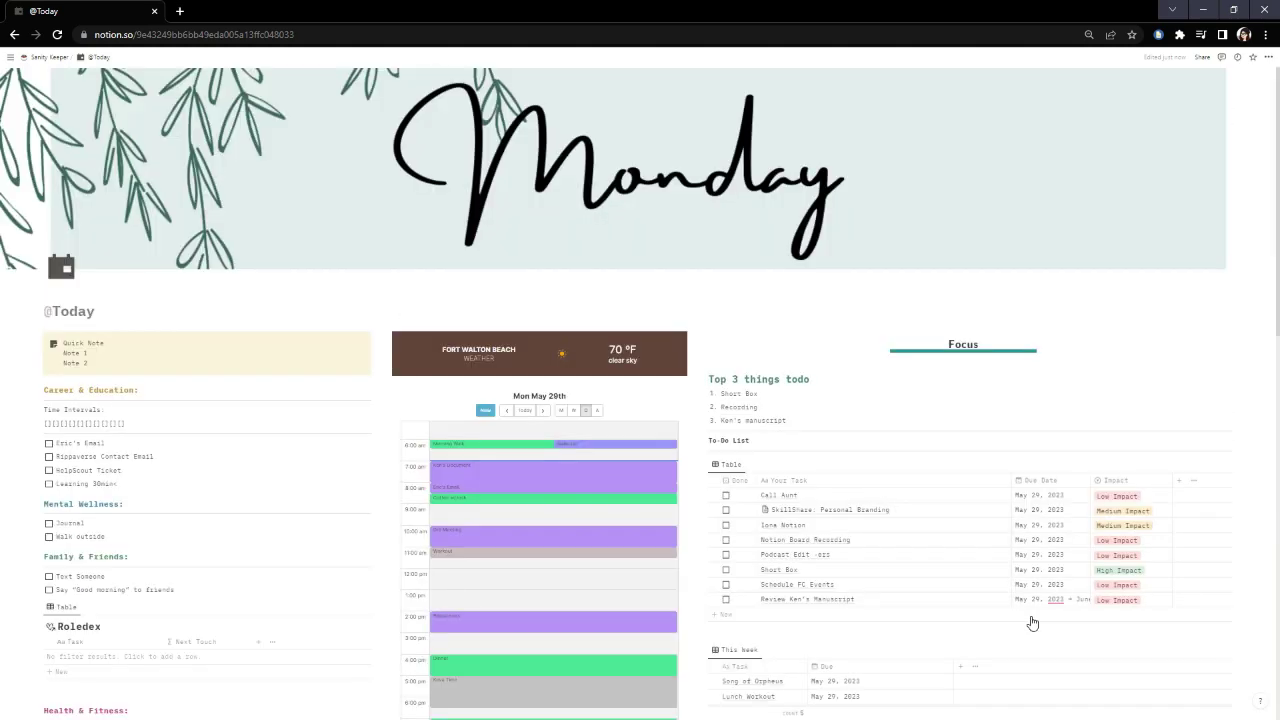
scroll(1032, 623, "down", 2)
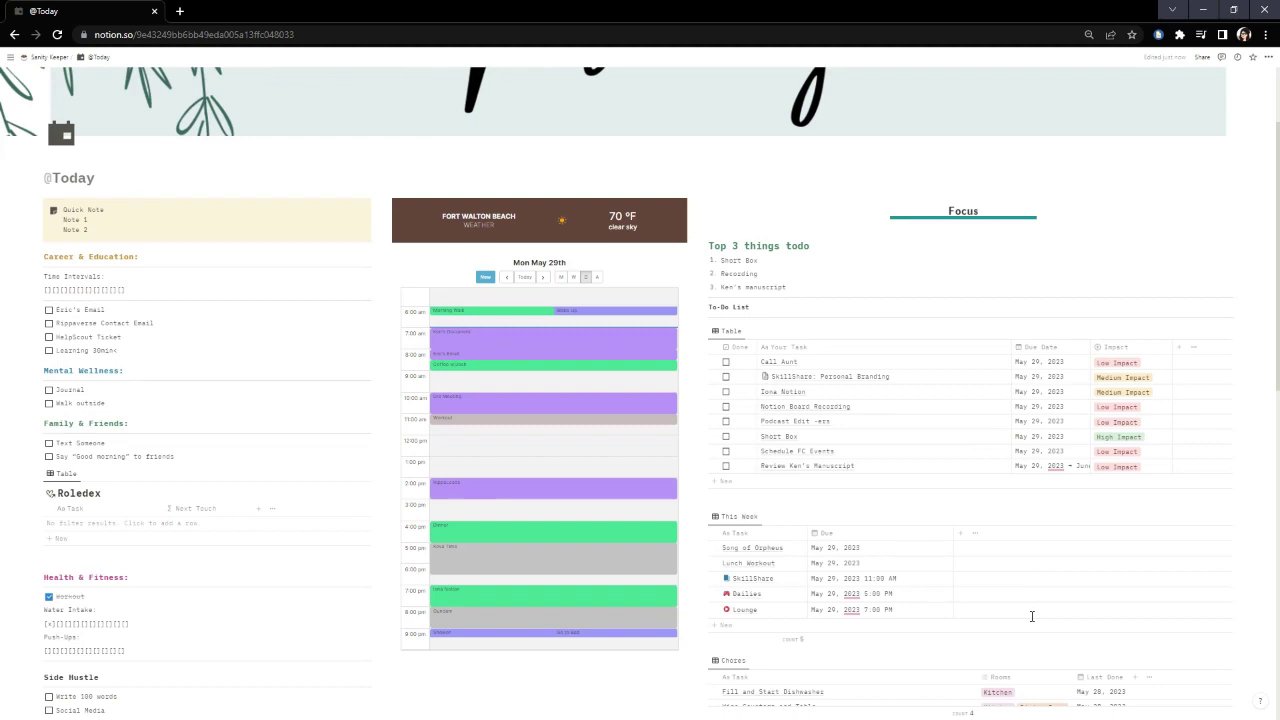
scroll(1032, 616, "up", 2)
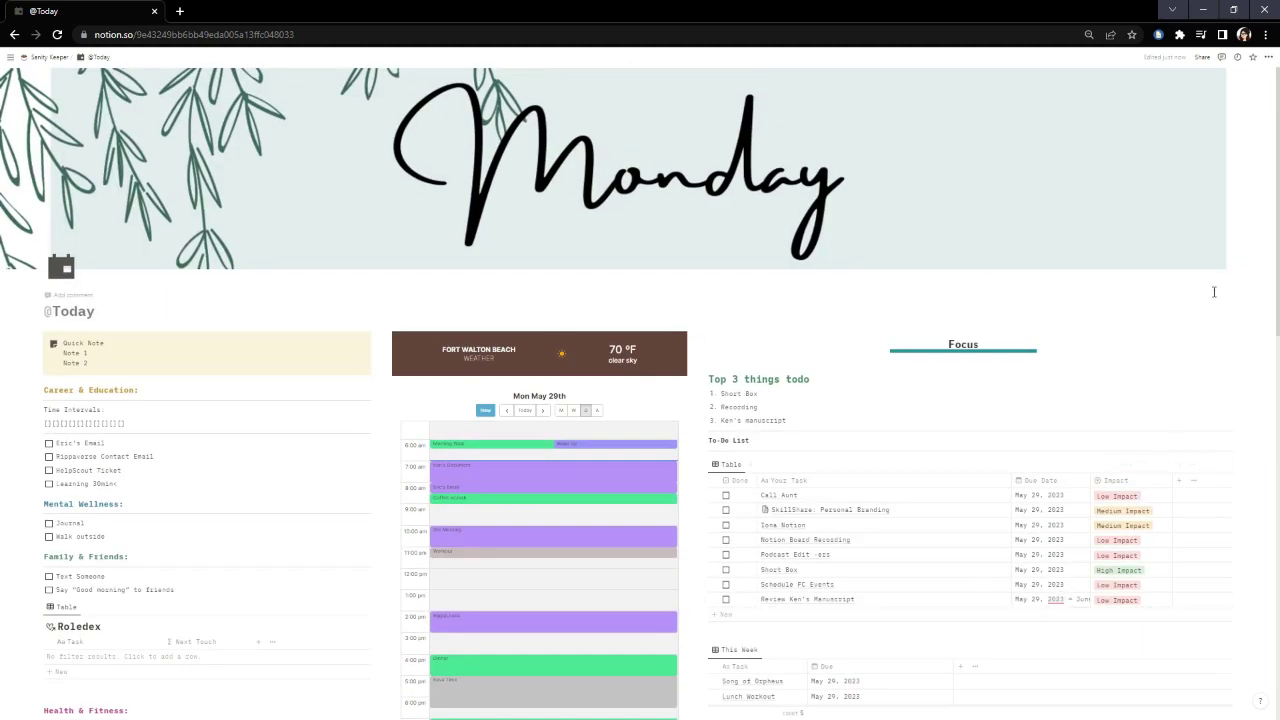
scroll(1214, 292, "down", 7)
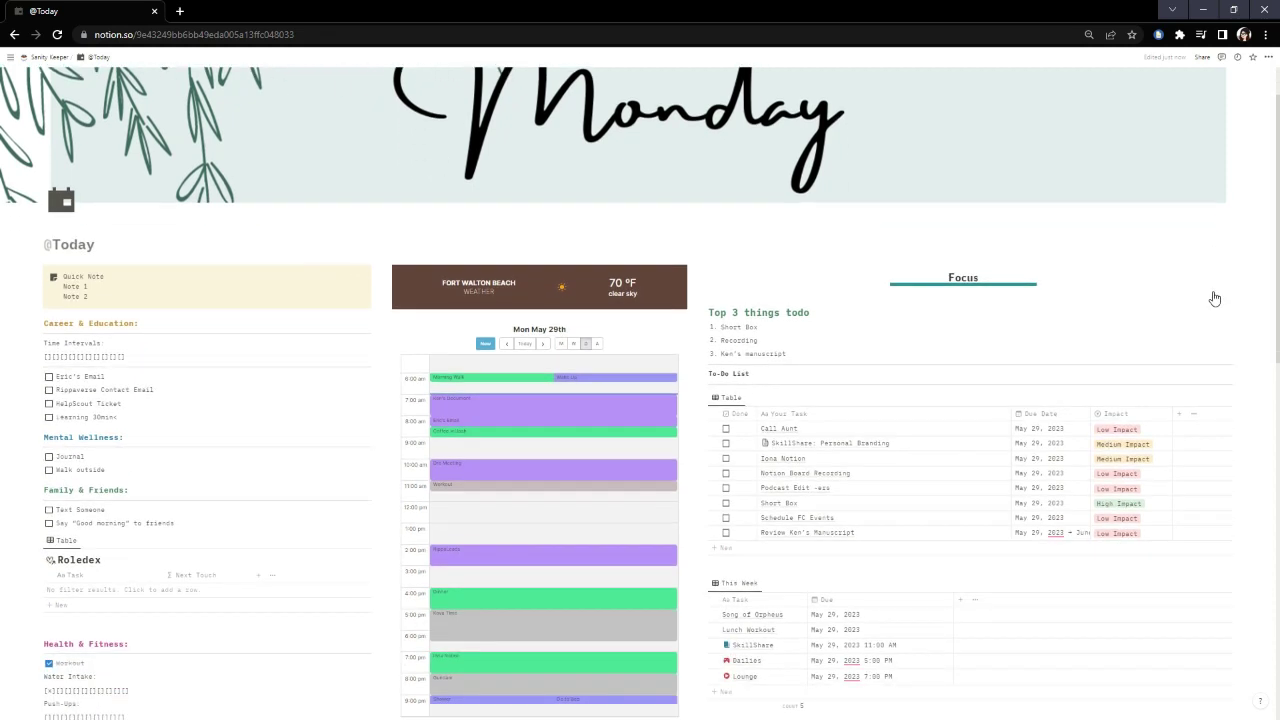
scroll(1214, 298, "down", 6)
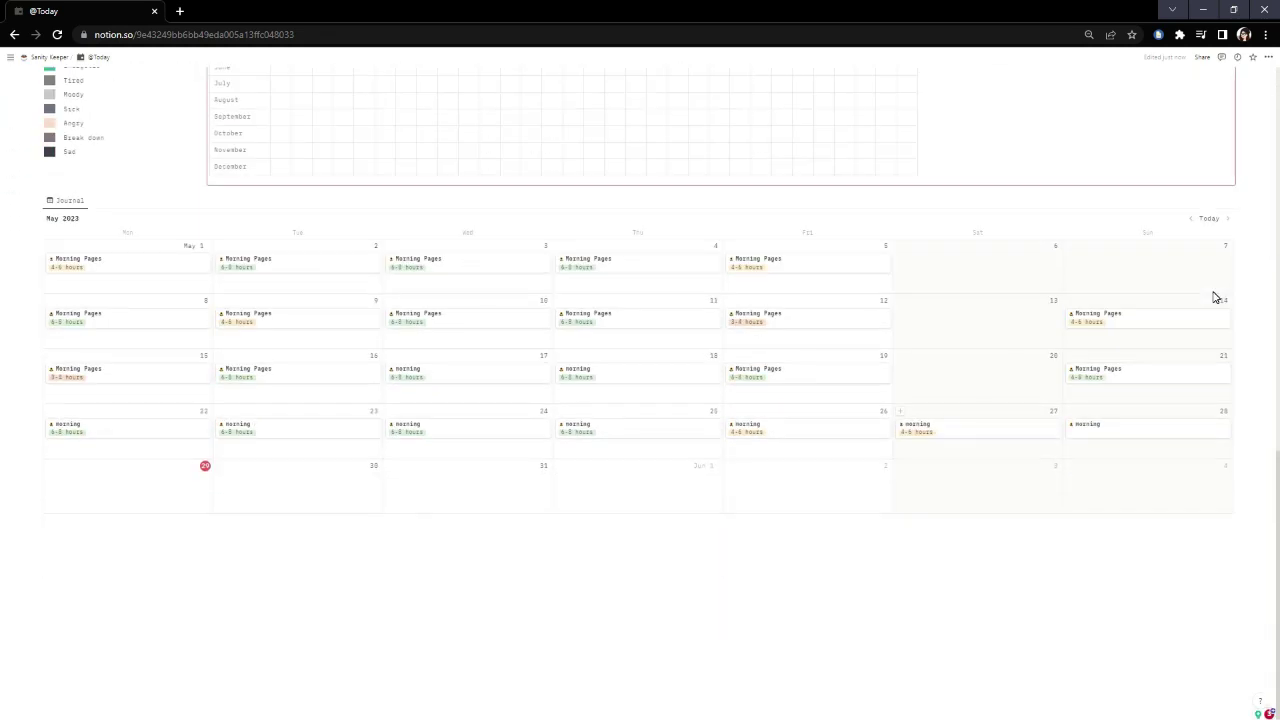
scroll(1214, 294, "up", 13)
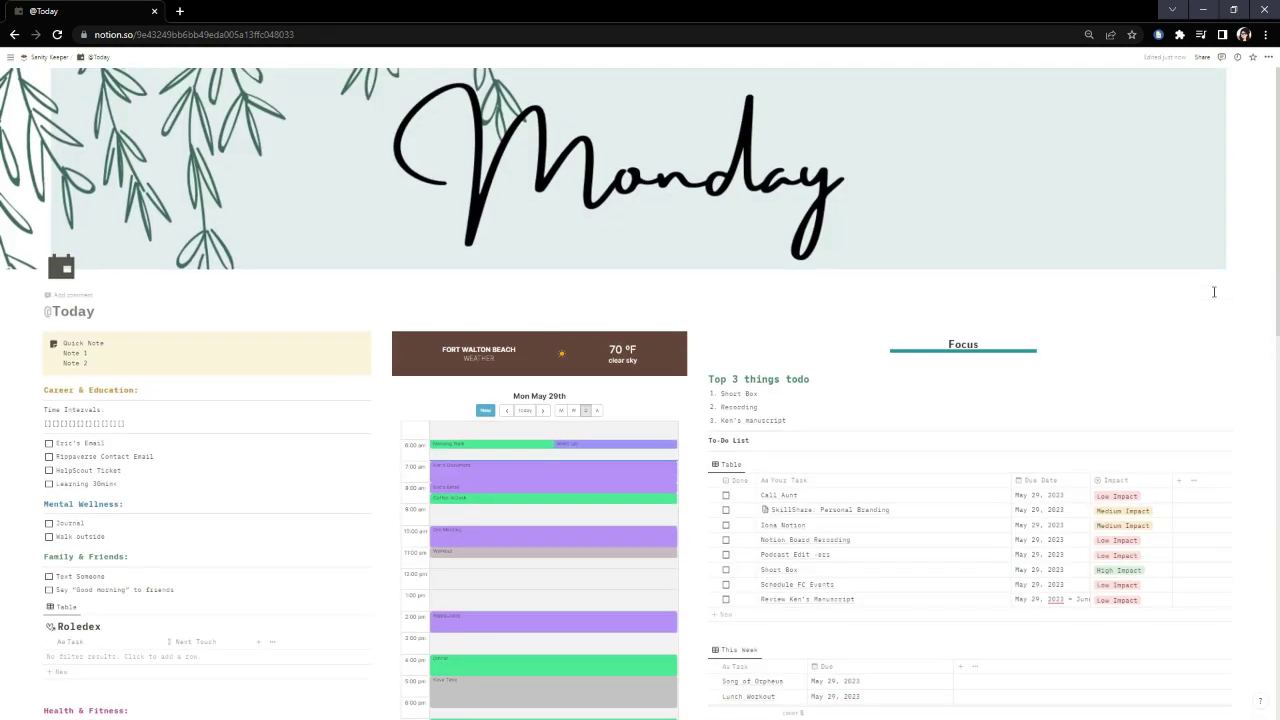
key("alt+Left")
scroll(1193, 455, "down", 1)
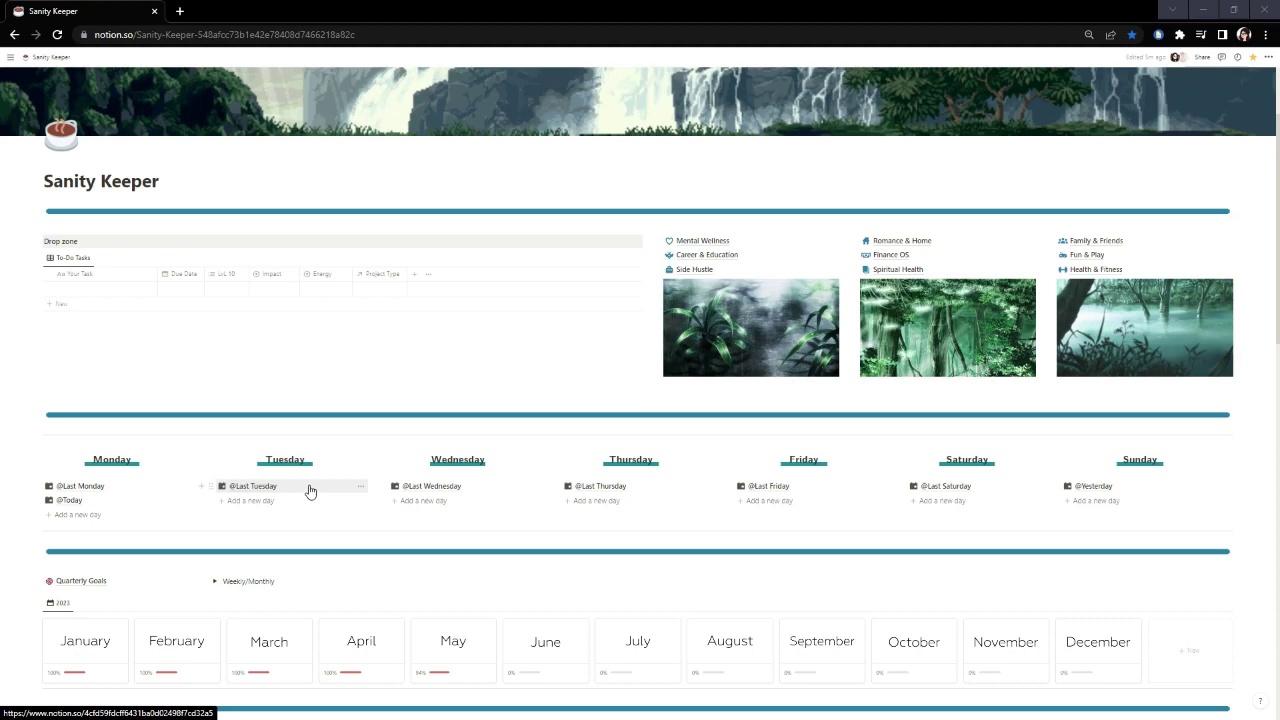
scroll(310, 490, "down", 1)
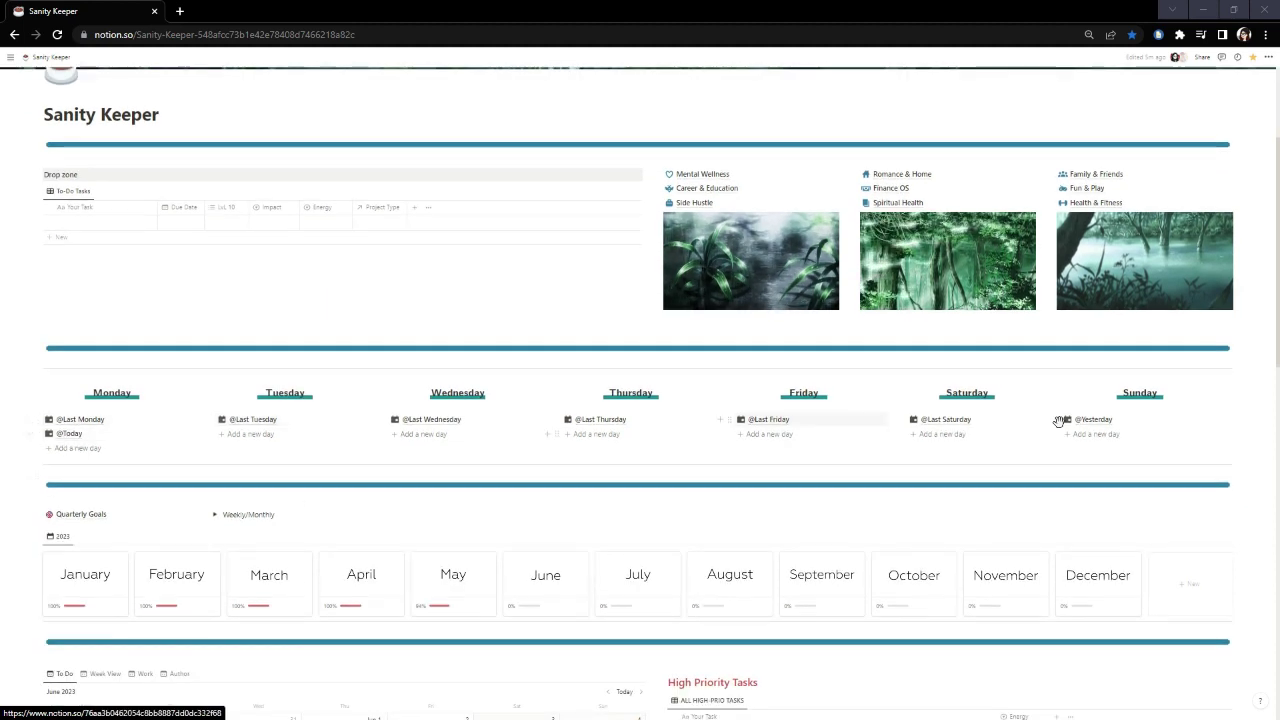
left_click_drag(1245, 405, 447, 600)
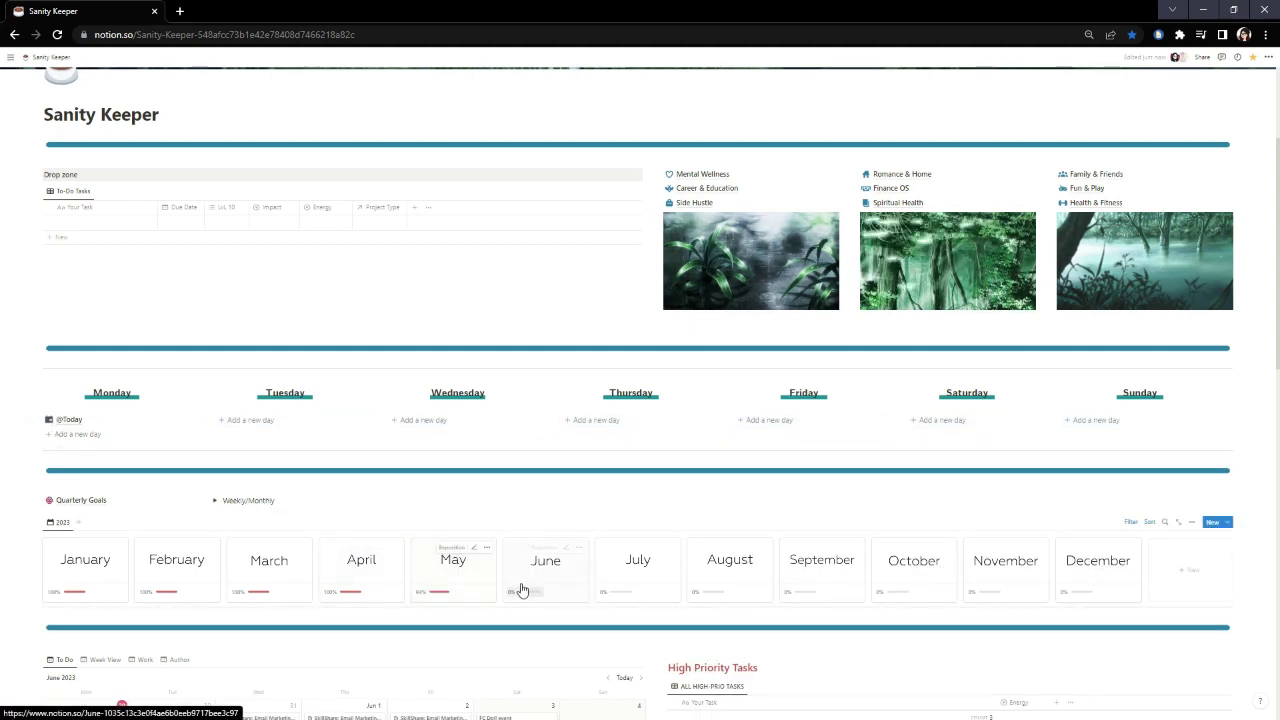
Open the May page in side peek and scroll through its reminders, reflections and calendar
left_click(457, 563)
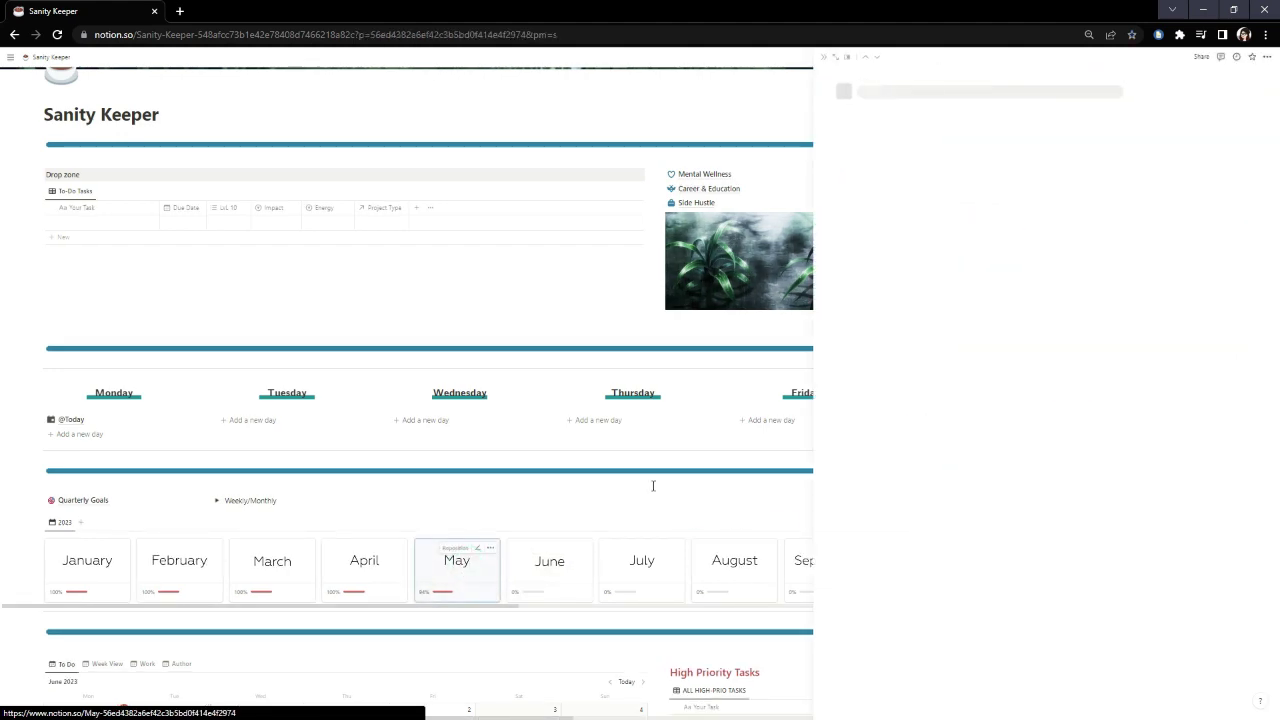
scroll(990, 414, "down", 3)
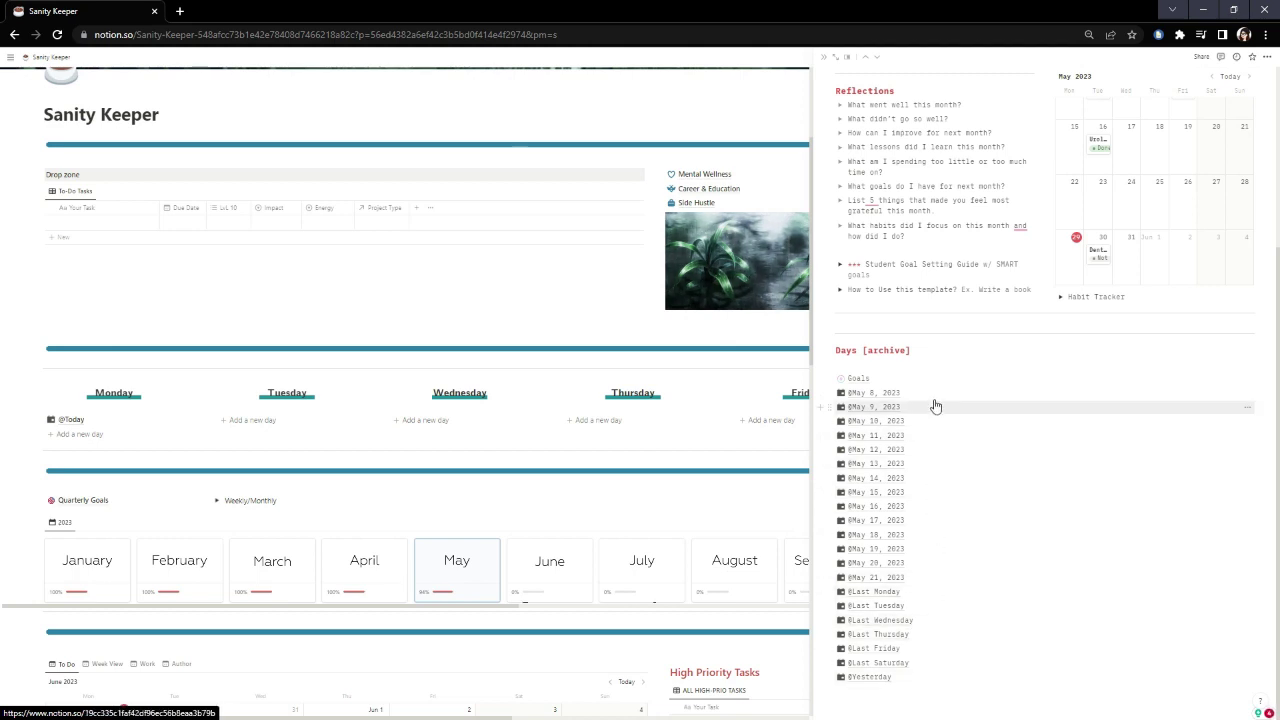
scroll(933, 402, "up", 2)
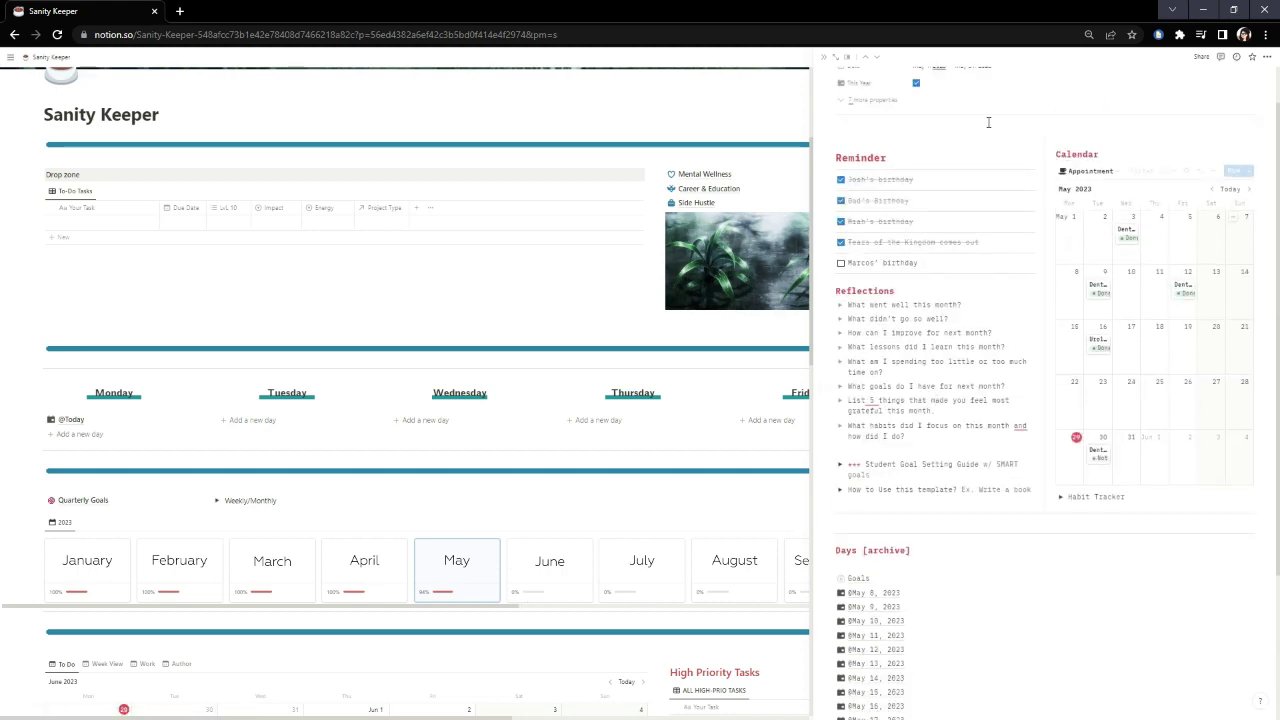